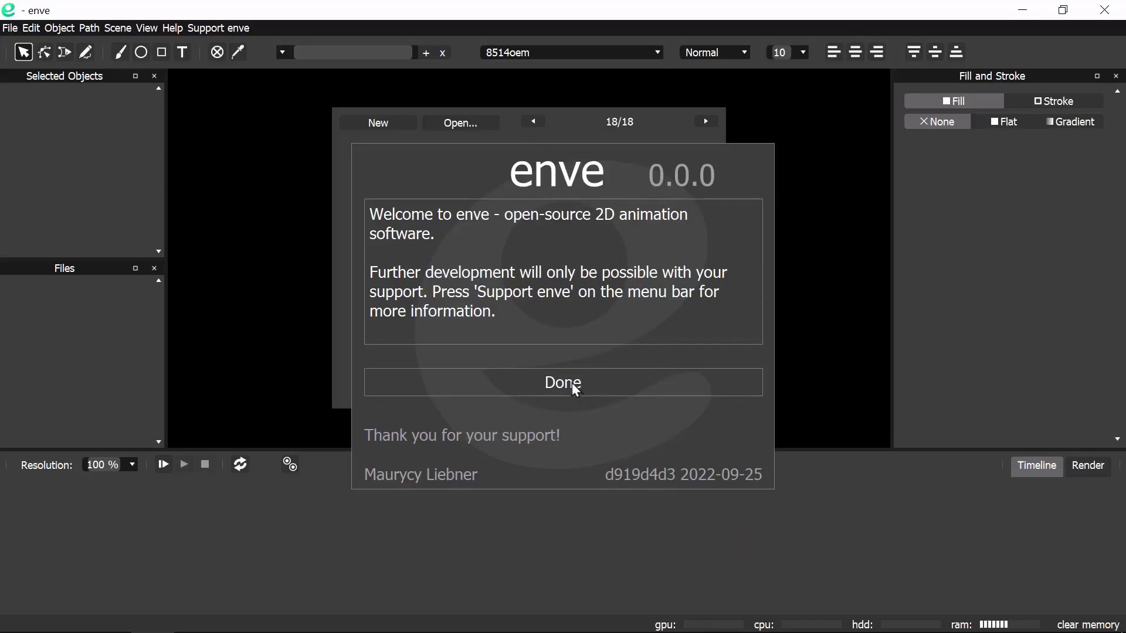
- Dismiss the enve welcome message to reach the start screen
left_click(572, 384)
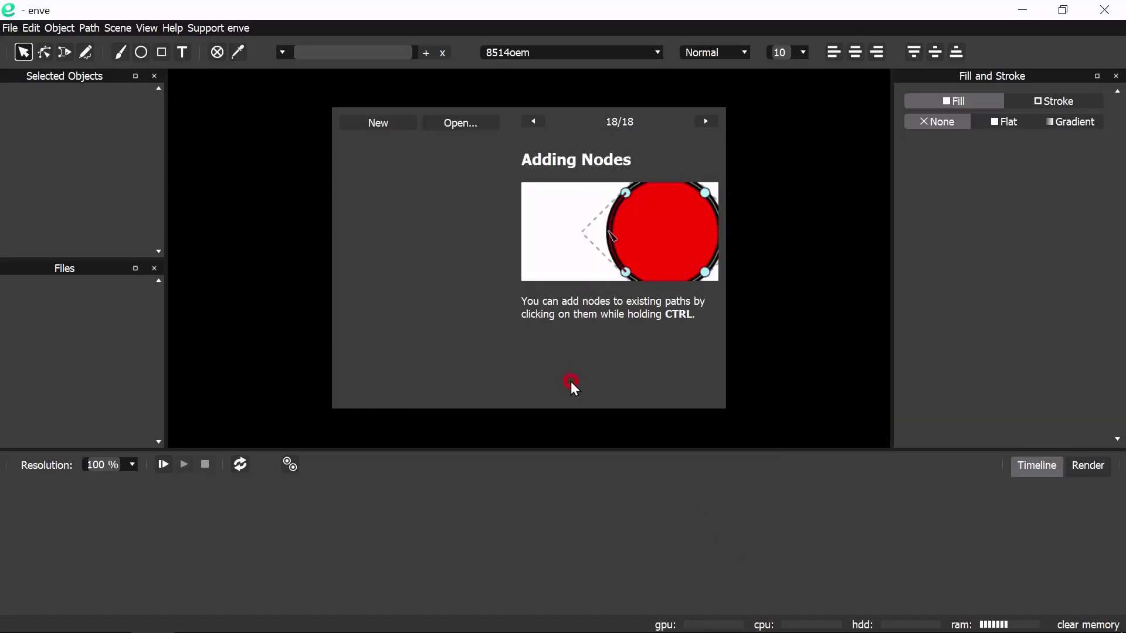
- Create a new 1920×1080 scene with a blue background and an end frame of 50
left_click(391, 122)
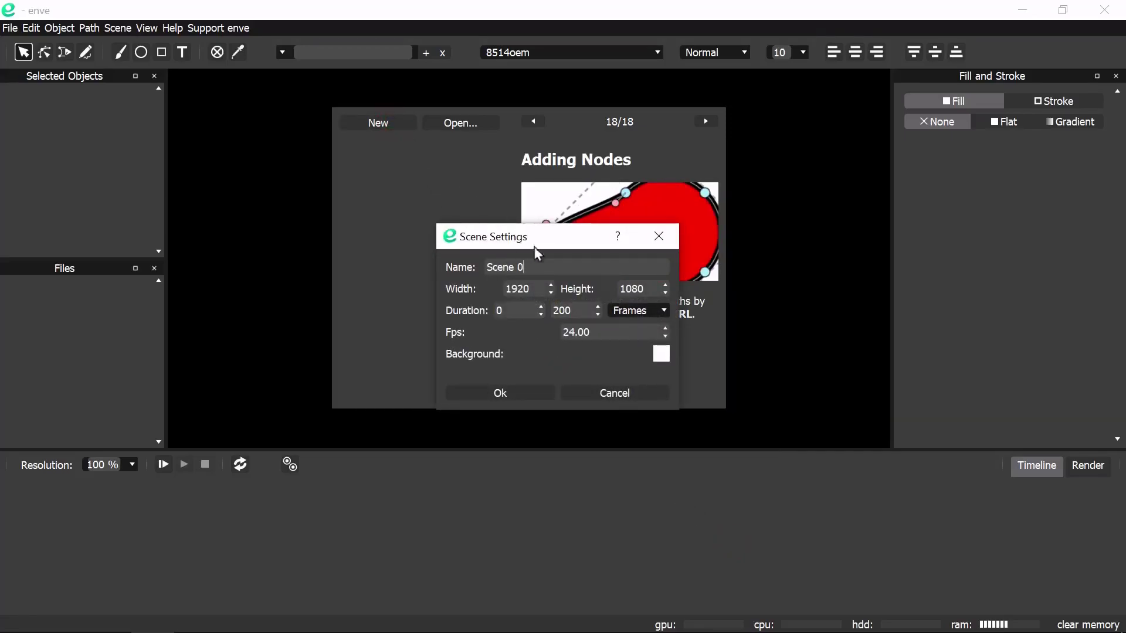
left_click(658, 354)
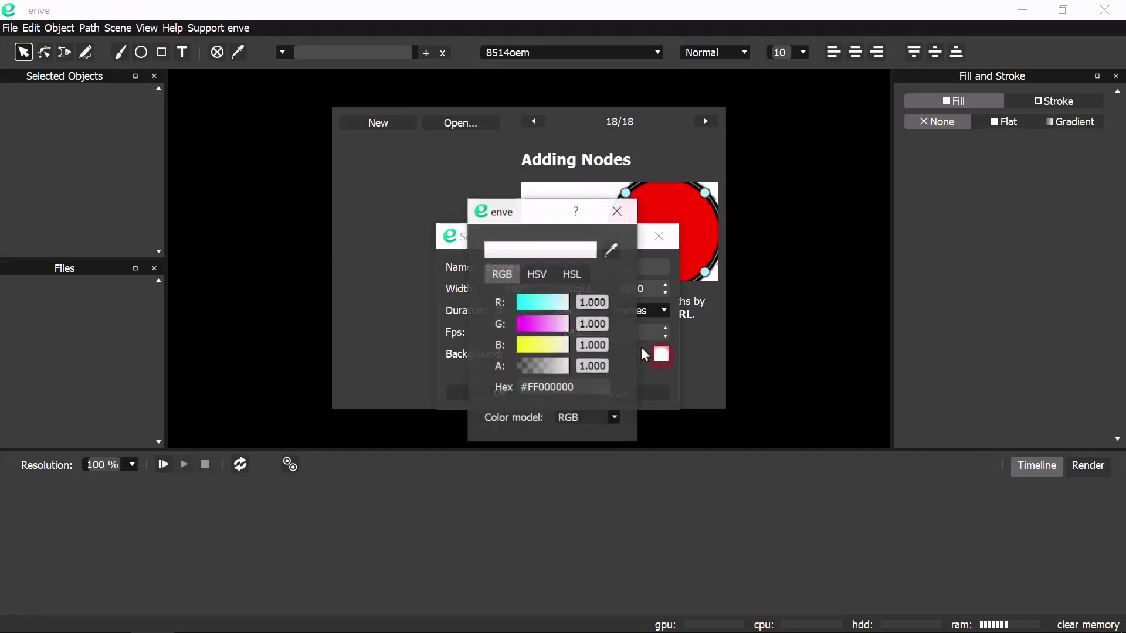
left_click(557, 303)
mouse_move(558, 306)
left_mouse_down()
mouse_move(532, 305)
mouse_move(549, 323)
left_mouse_up()
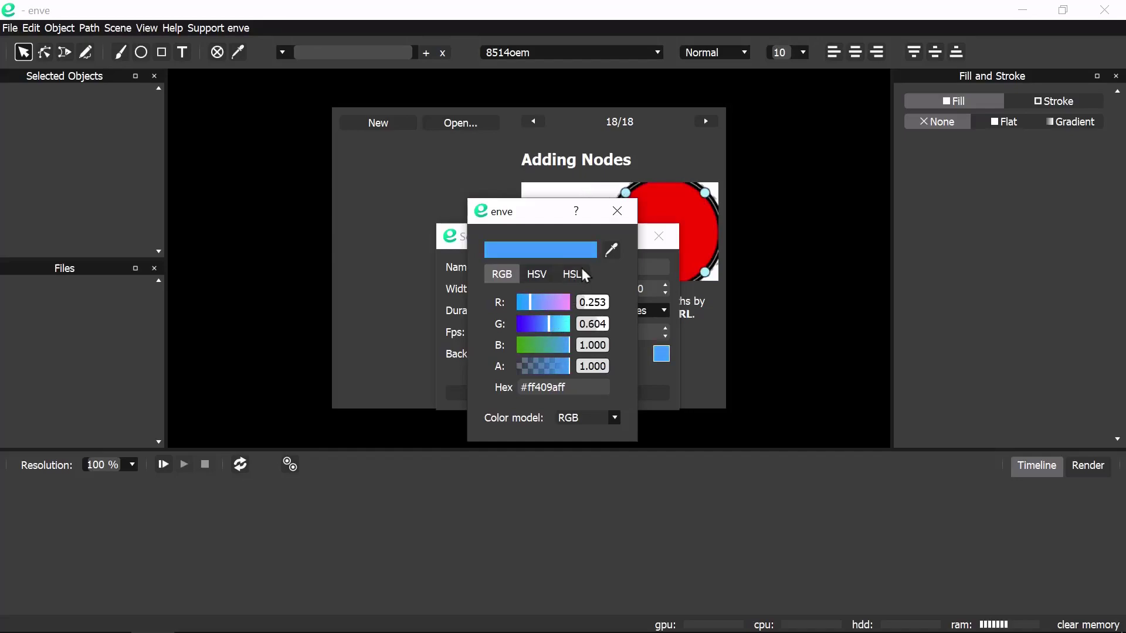
left_click(616, 212)
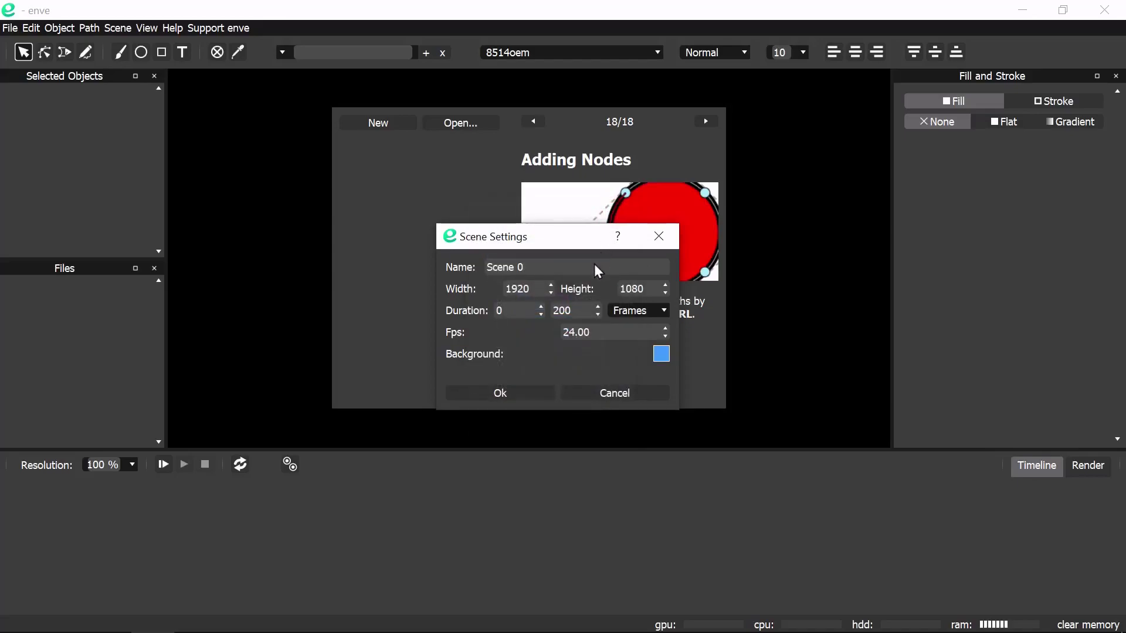
double_click(577, 309)
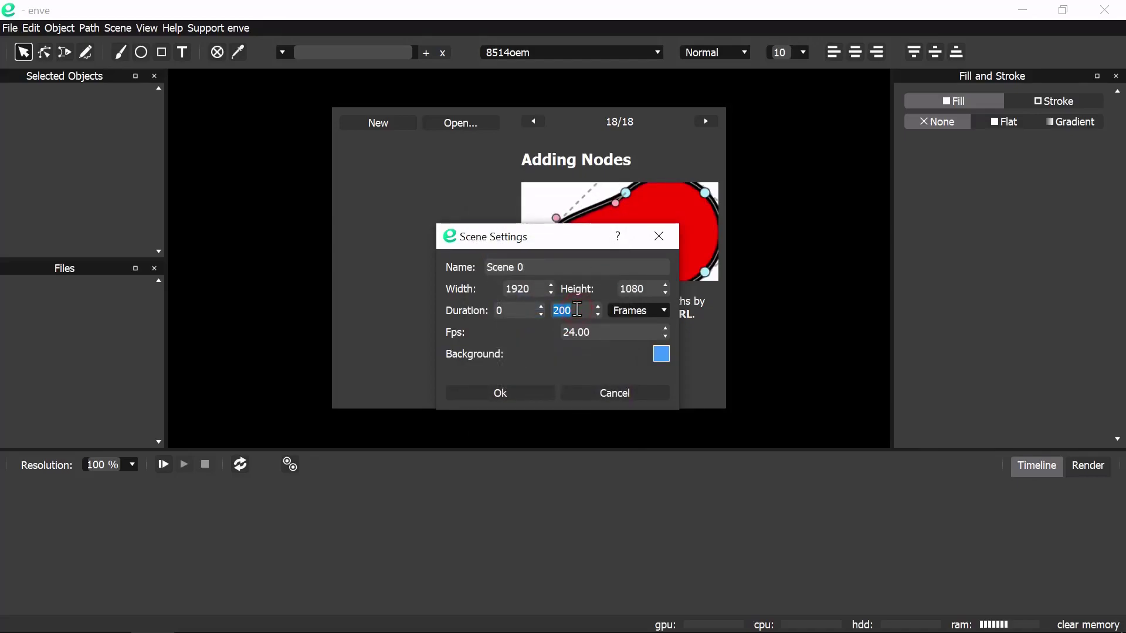
type("50")
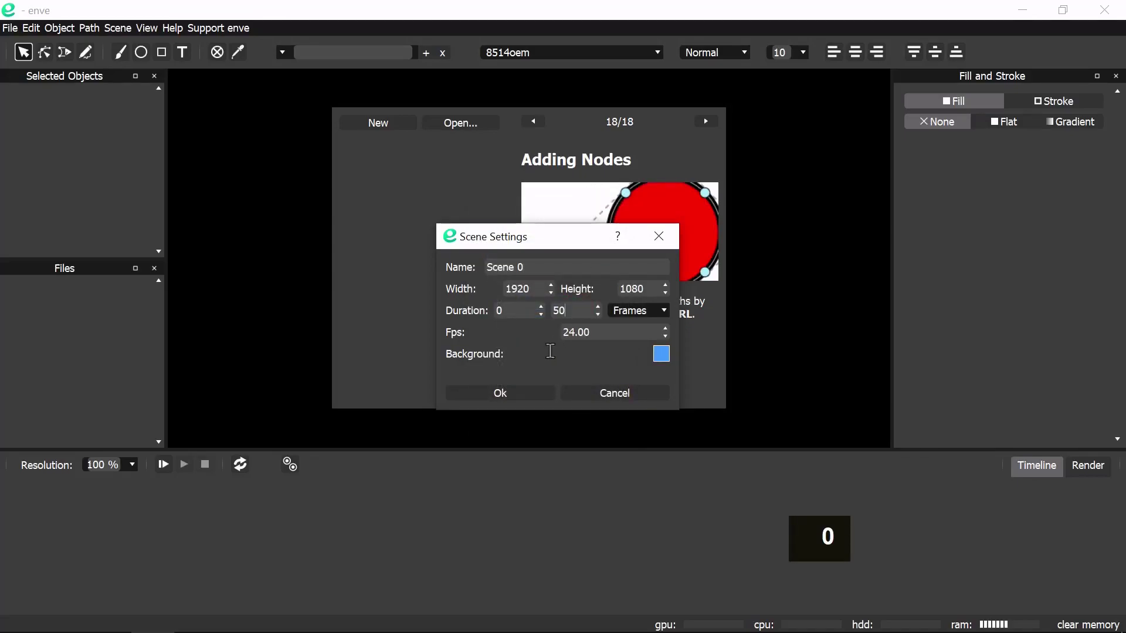
left_click(524, 394)
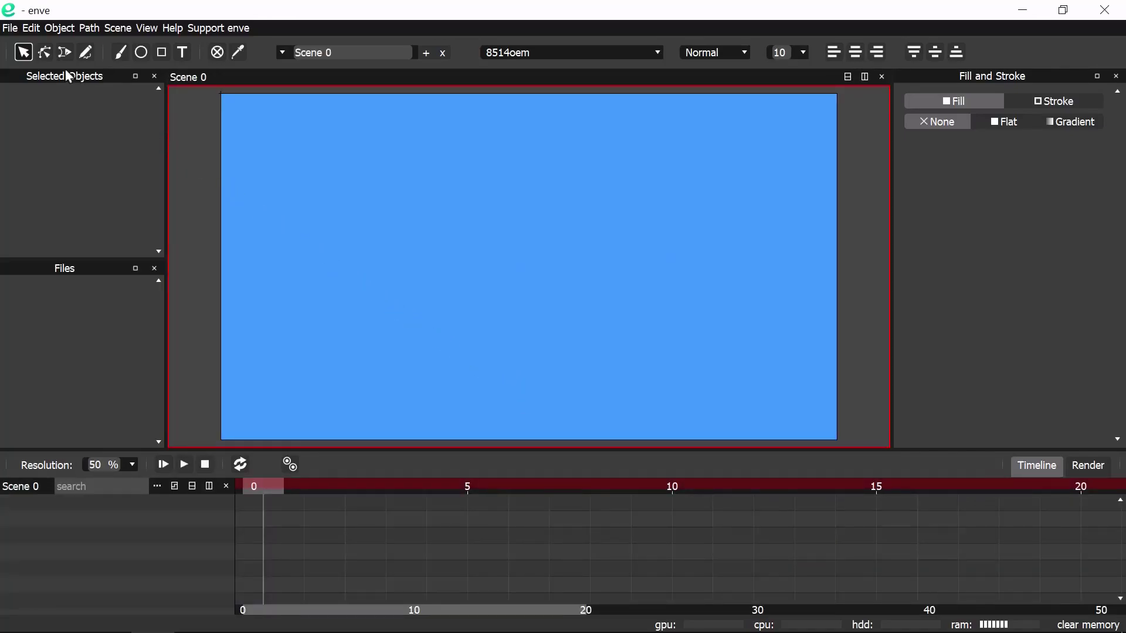
- Pick drawing.svg from the Desktop svg folder to import via File > Import File
left_click(9, 28)
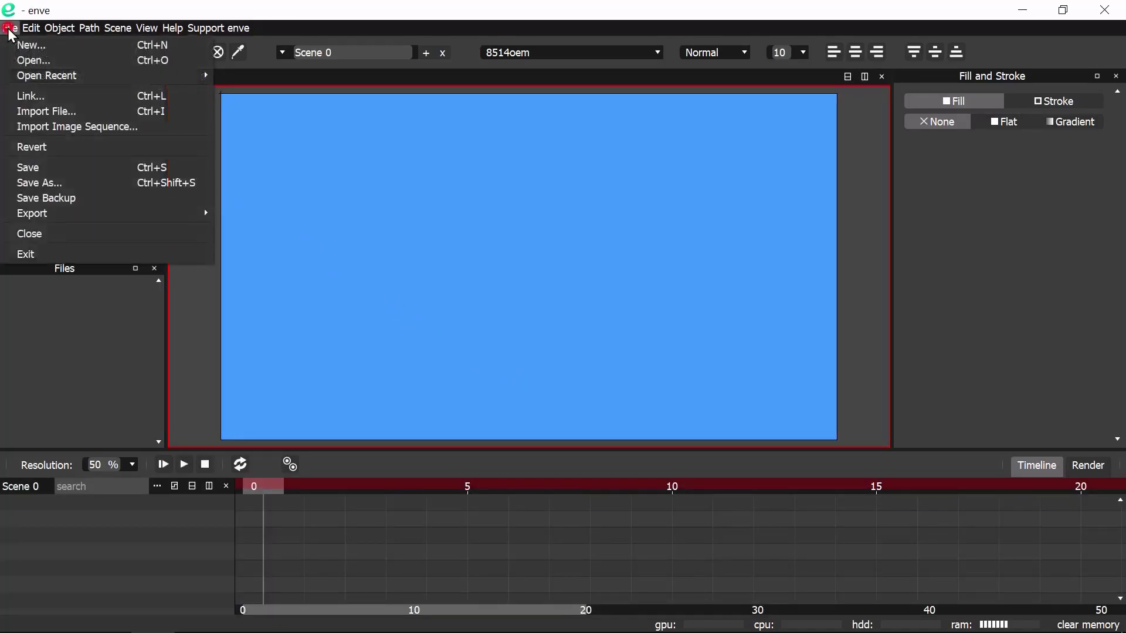
left_click(37, 111)
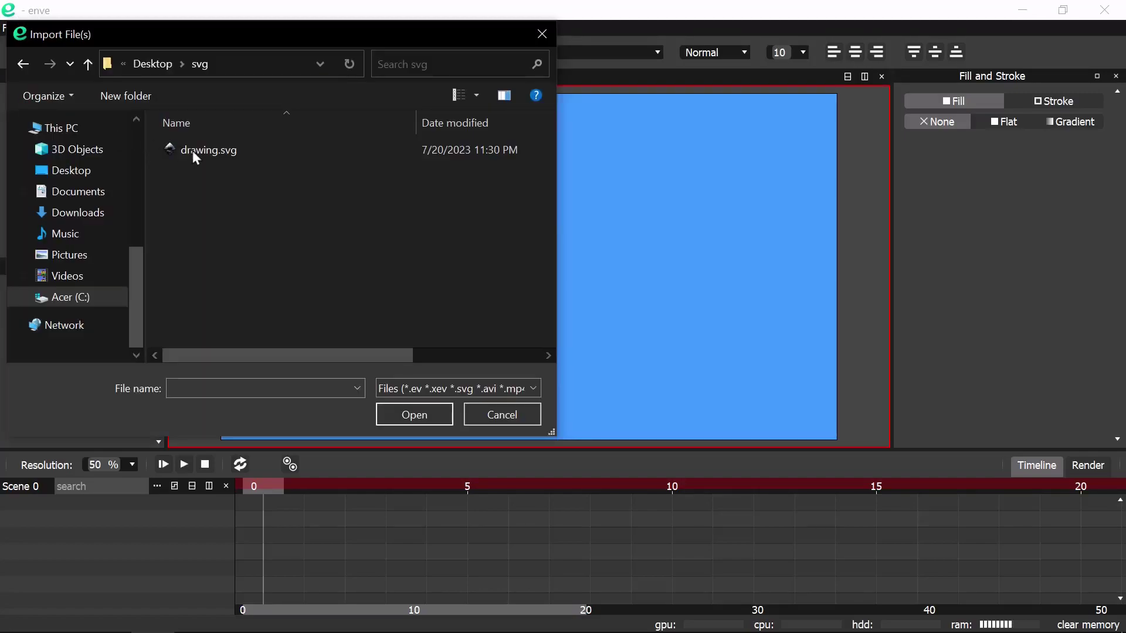
left_click(207, 152)
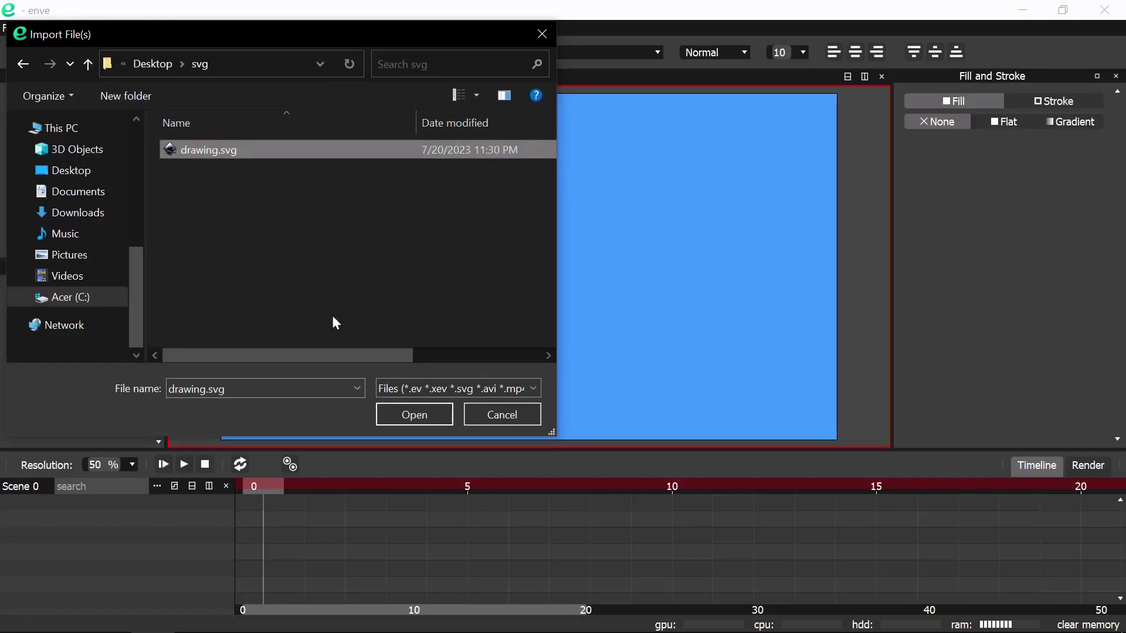
- Import drawing.svg, then centre the logo horizontally and vertically using the Align dock
left_click(408, 414)
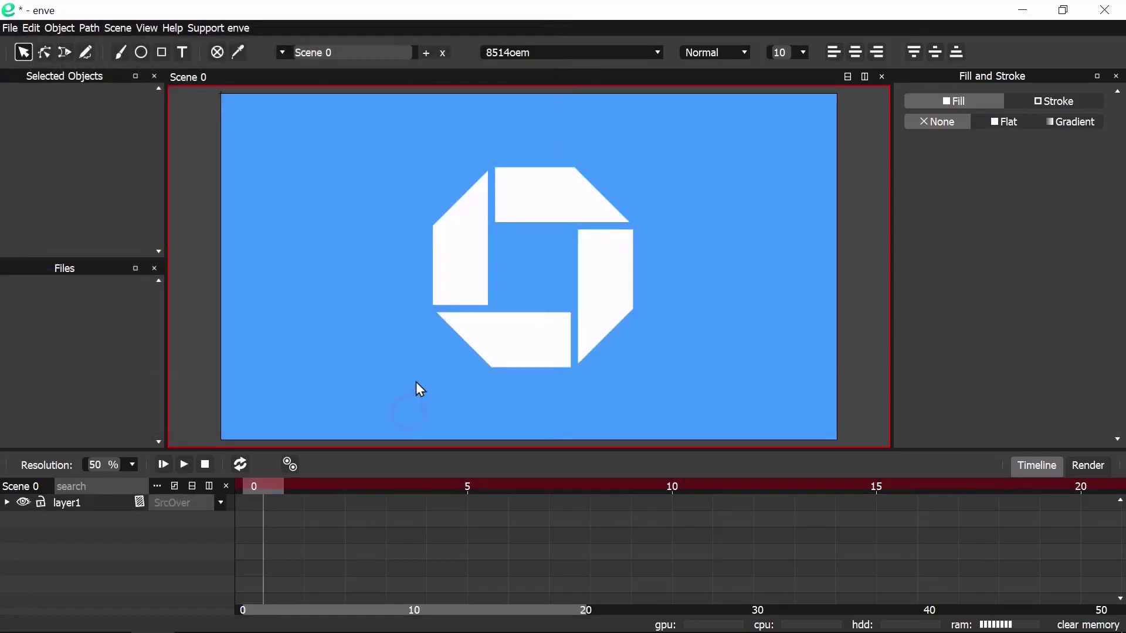
left_click(447, 266)
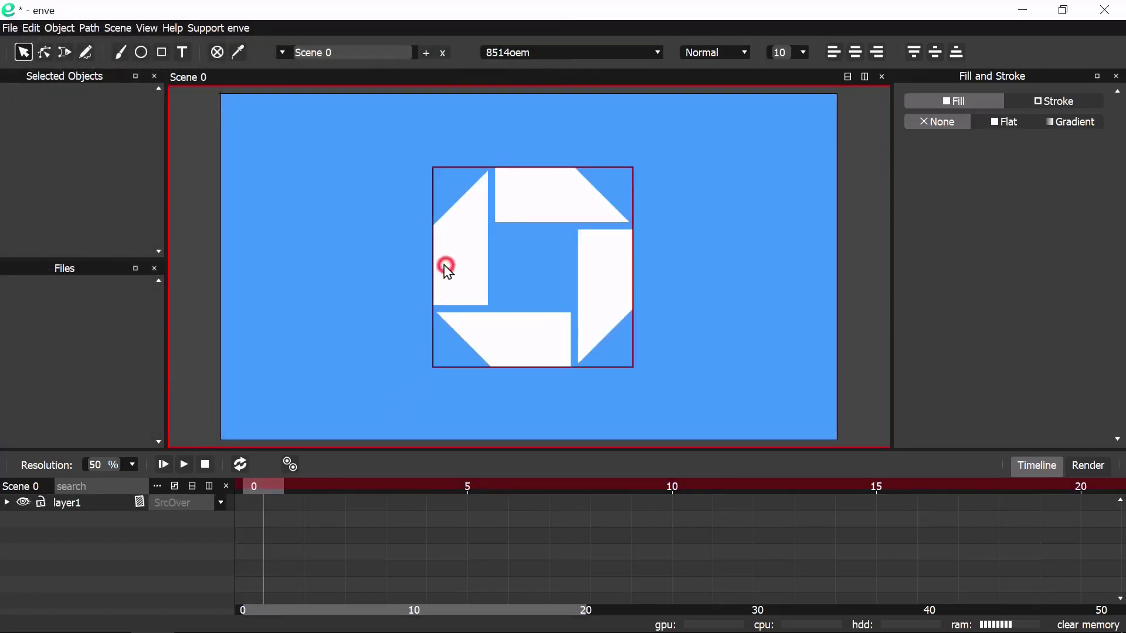
left_click(148, 27)
mouse_move(181, 123)
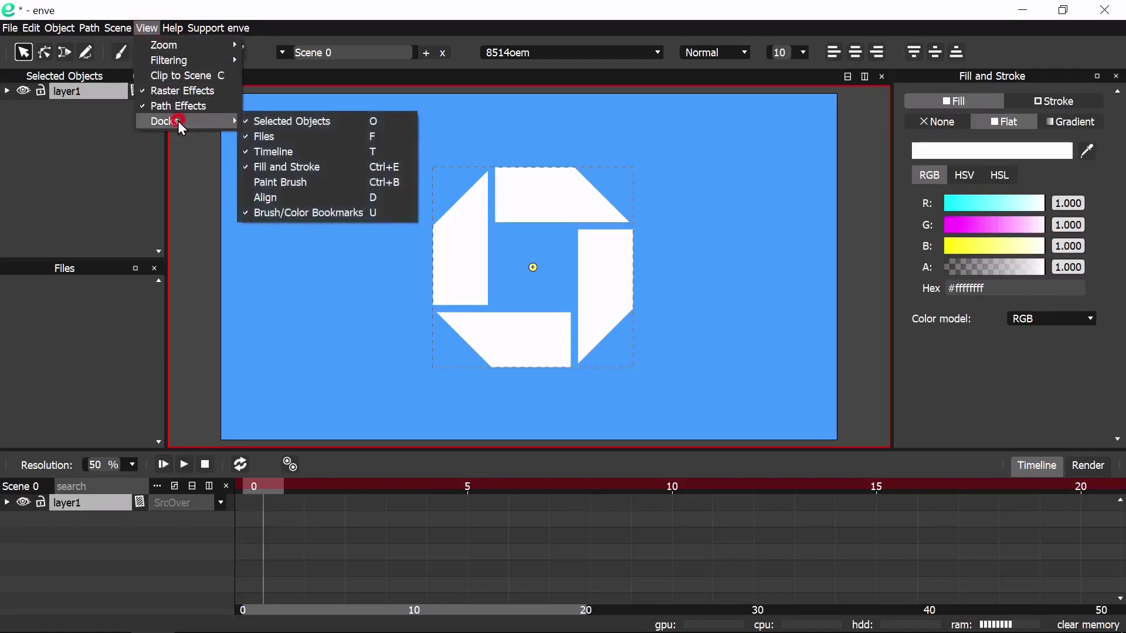
left_click(280, 197)
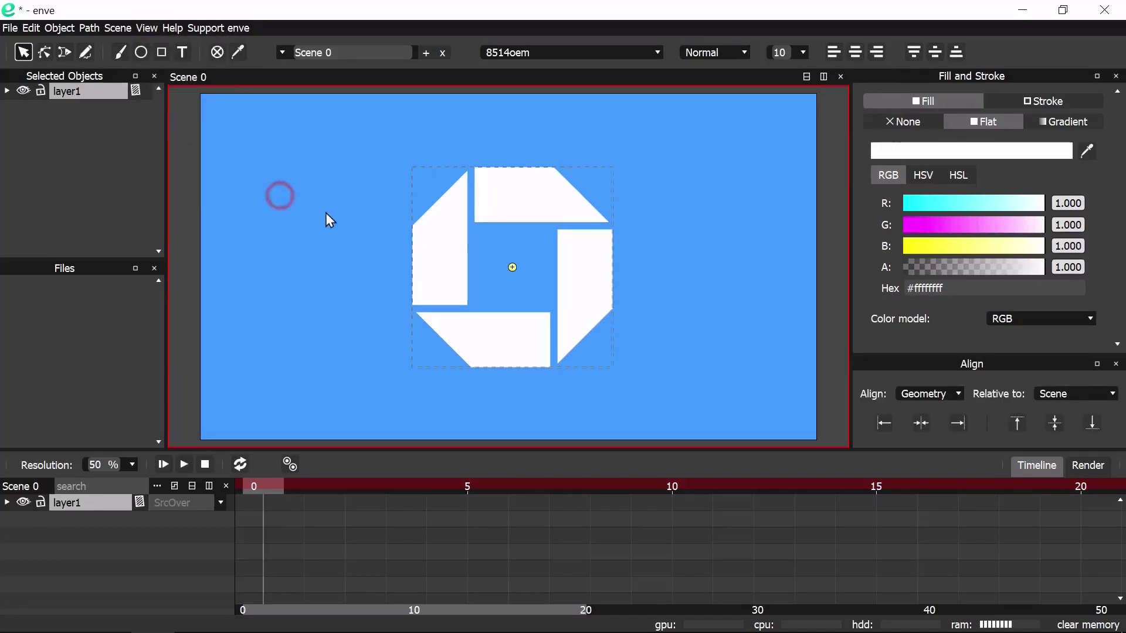
left_click(920, 425)
left_click(1055, 423)
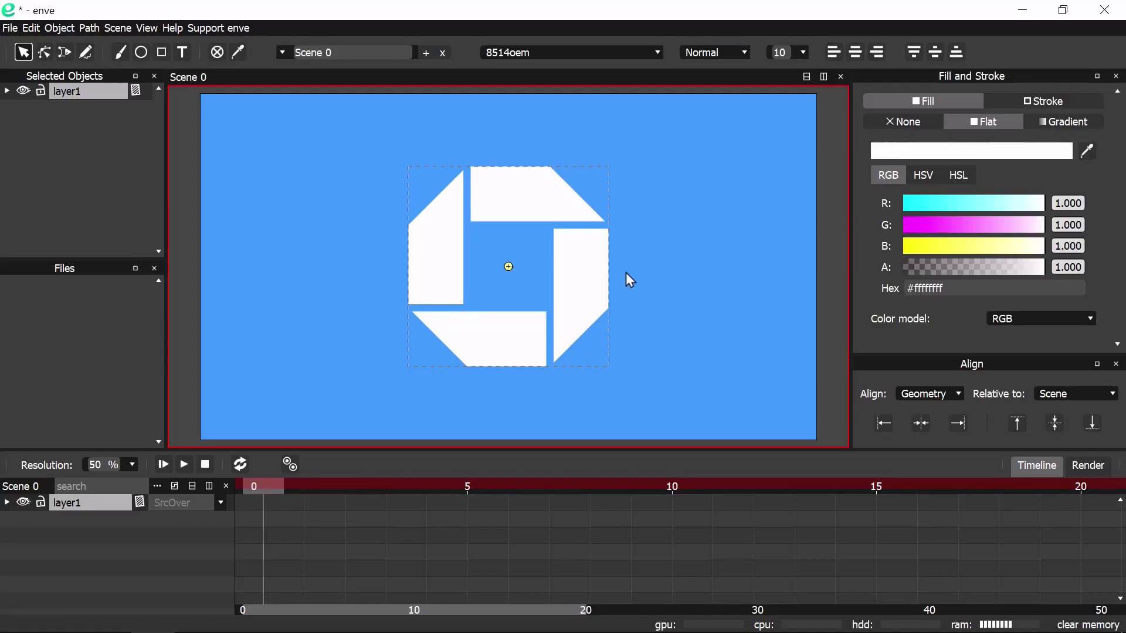
- Ungroup the logo keeping transforms, delete the left, bottom and right pieces, and select the top trapezoid
right_click(586, 259)
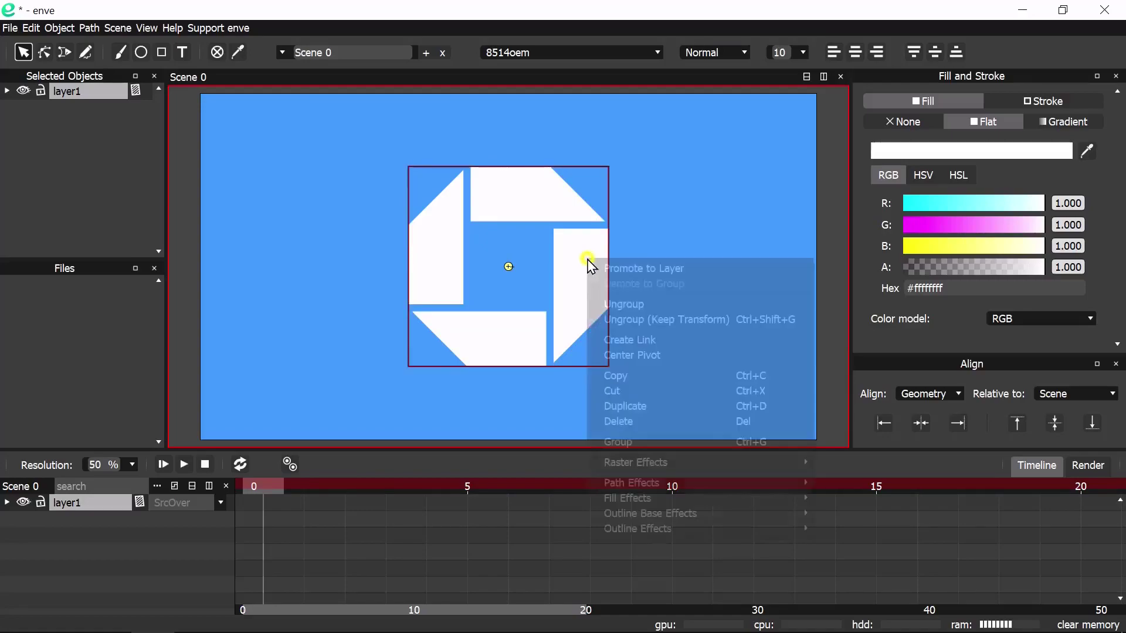
left_click(621, 319)
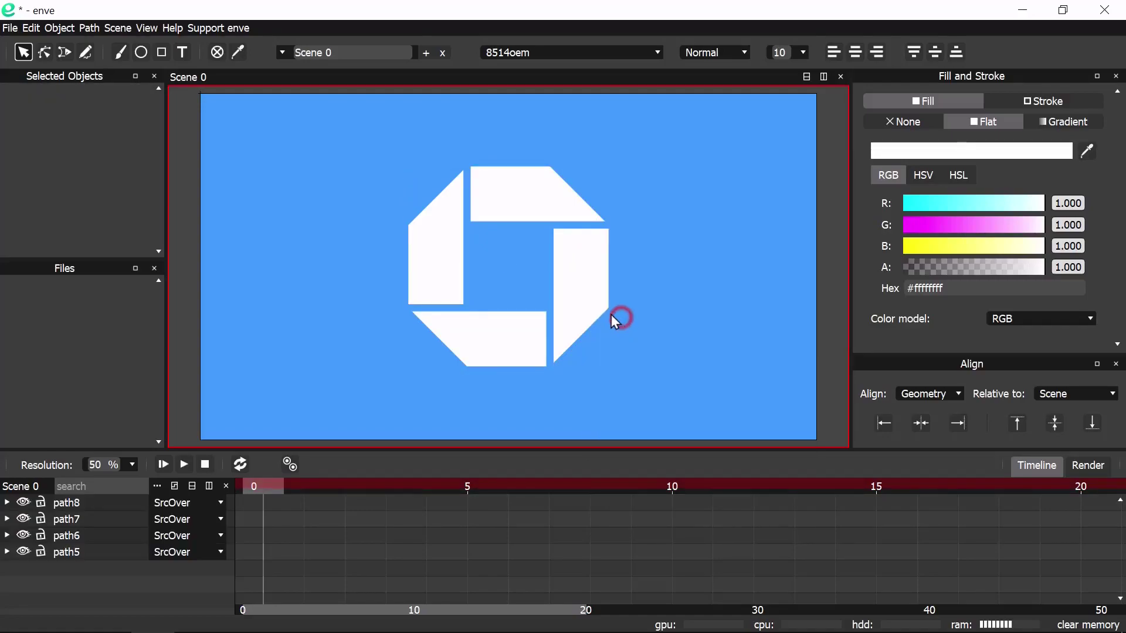
left_click(430, 241)
left_click(466, 338, "shift")
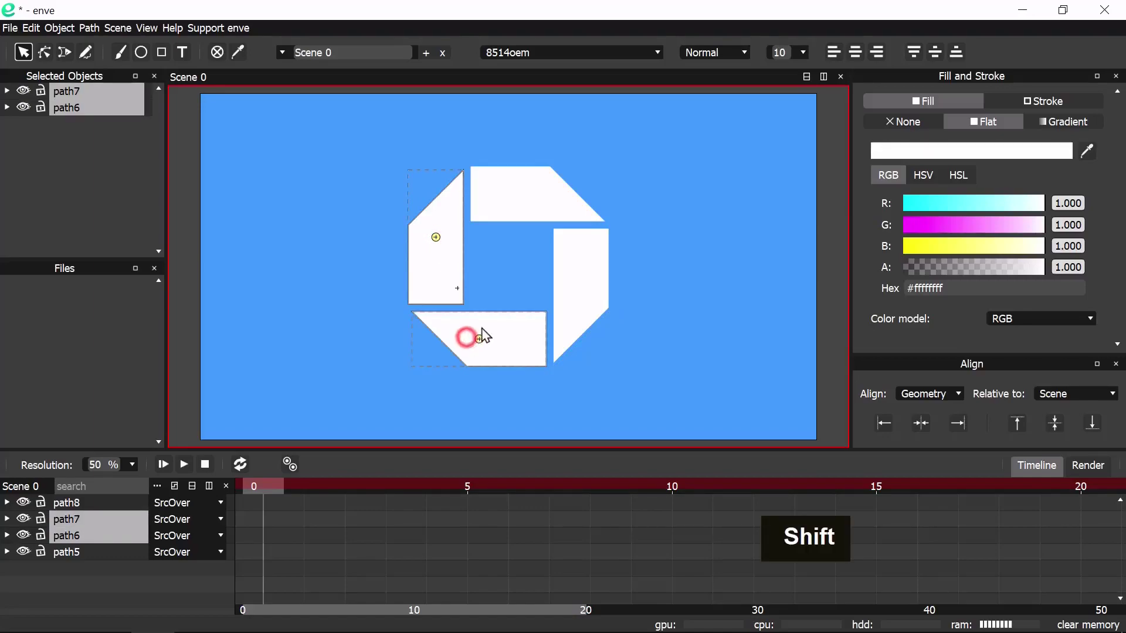
left_click(573, 262, "shift")
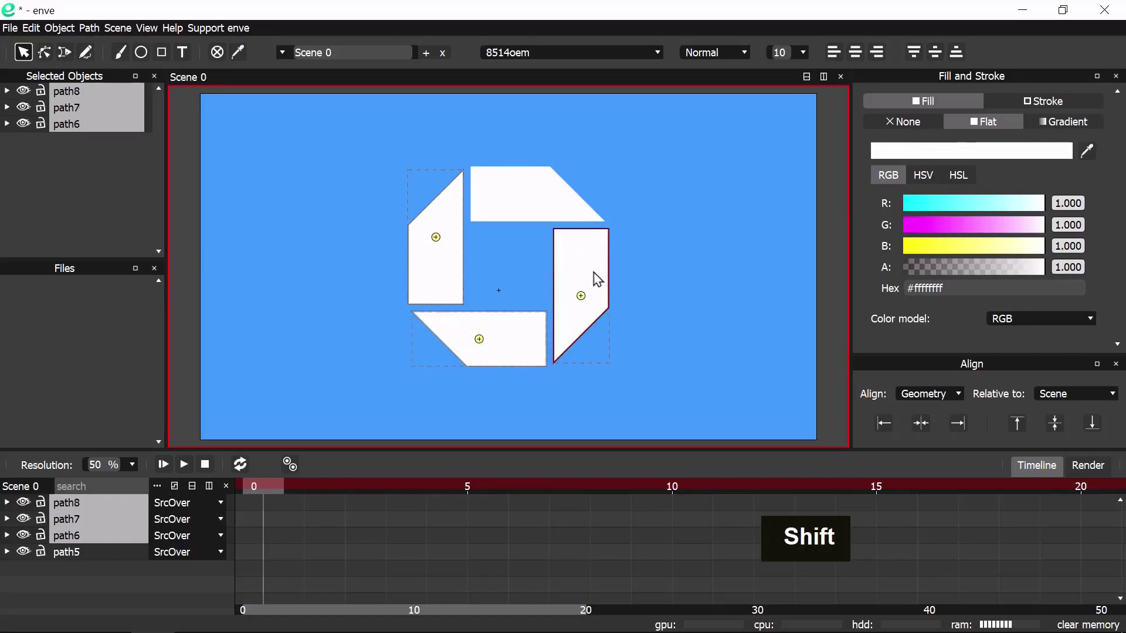
right_click(593, 272)
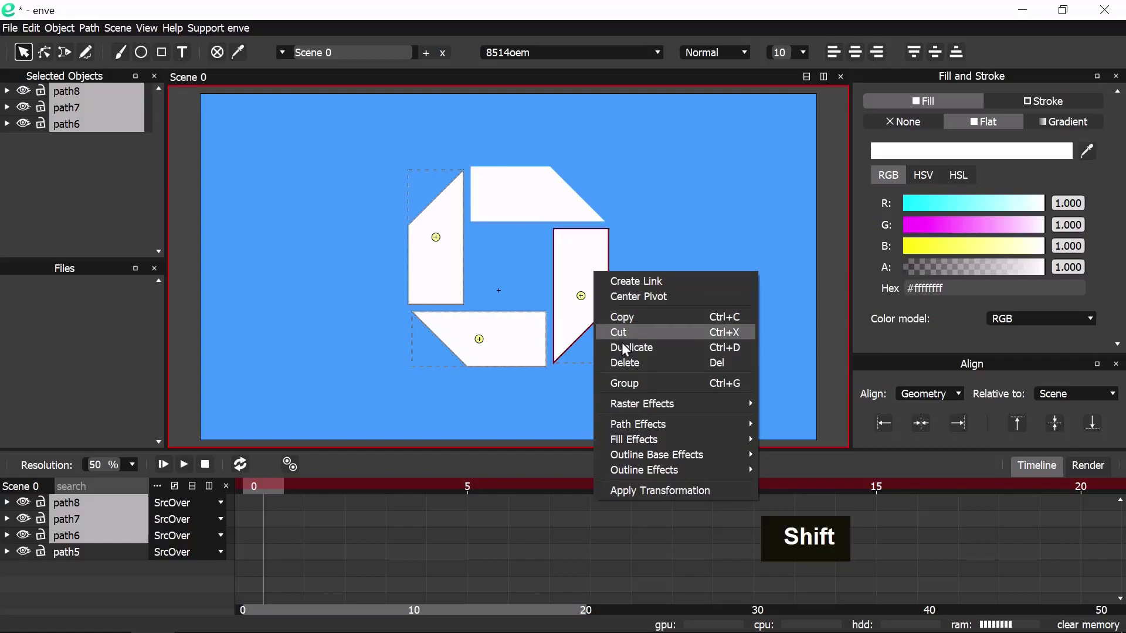
left_click(630, 363)
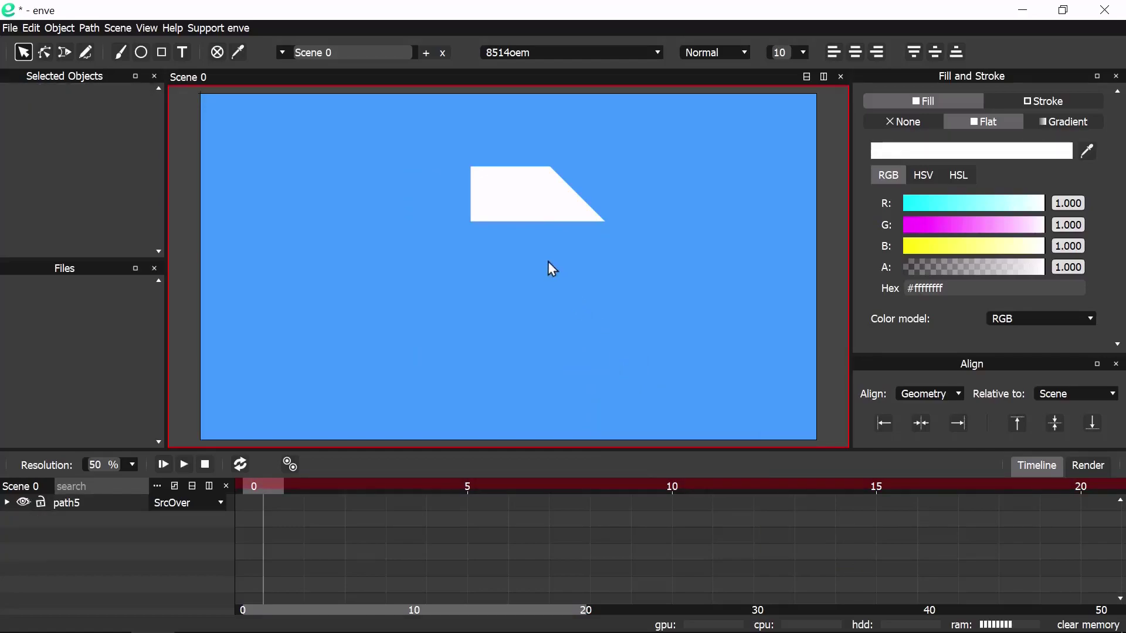
left_click(494, 193)
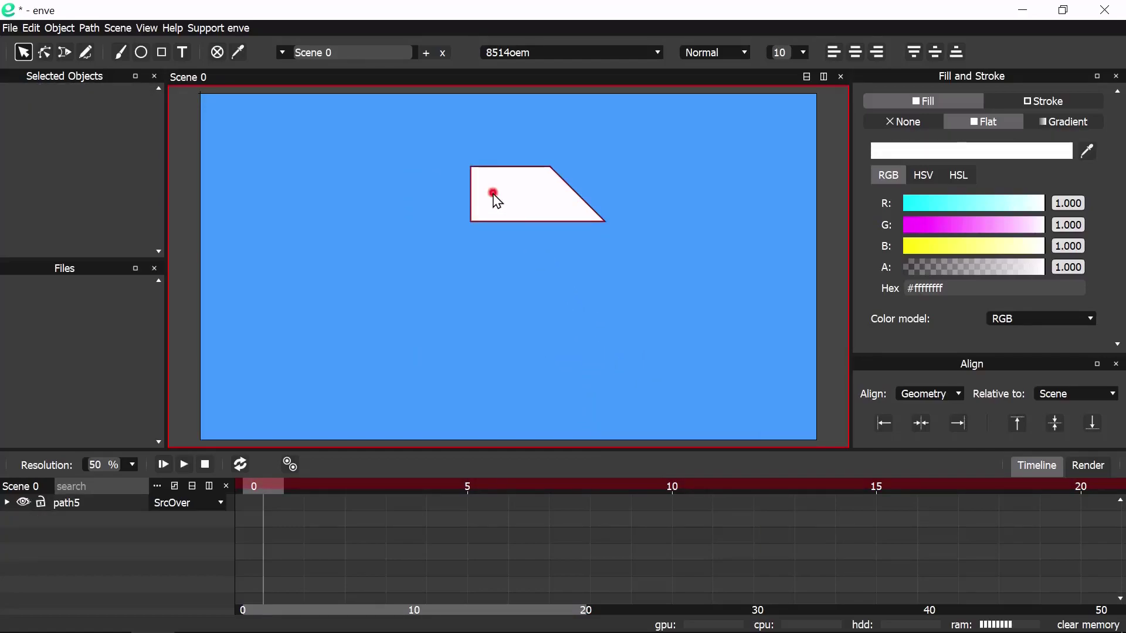
- Duplicate the top trapezoid and make the copy's fill yellow by dropping blue to 0
right_click(542, 209)
left_click(586, 287)
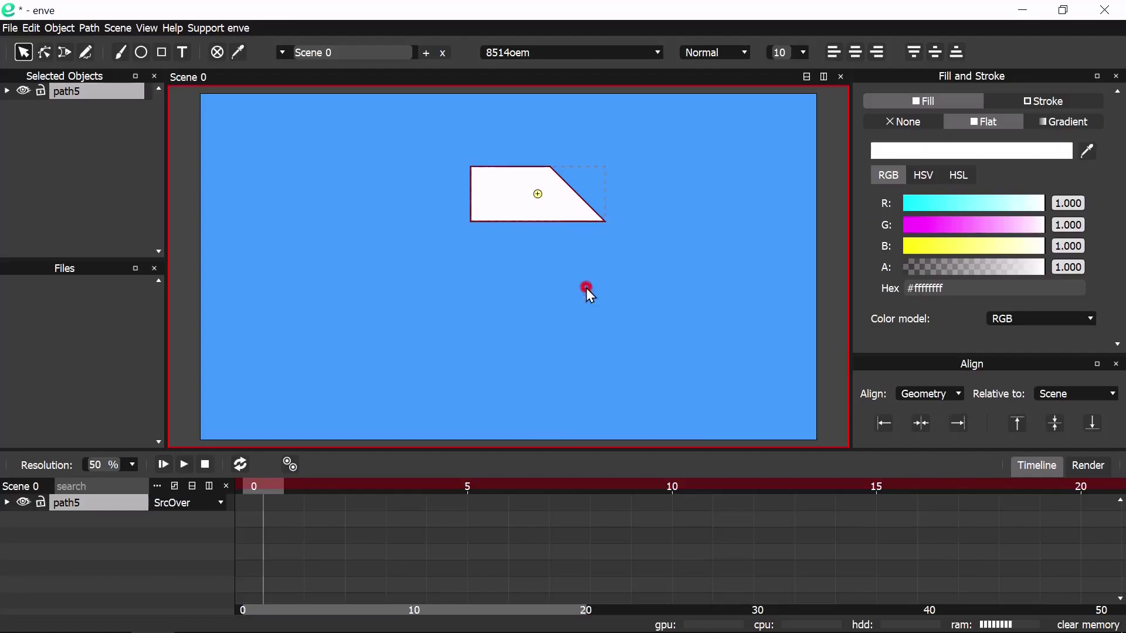
left_click(947, 245)
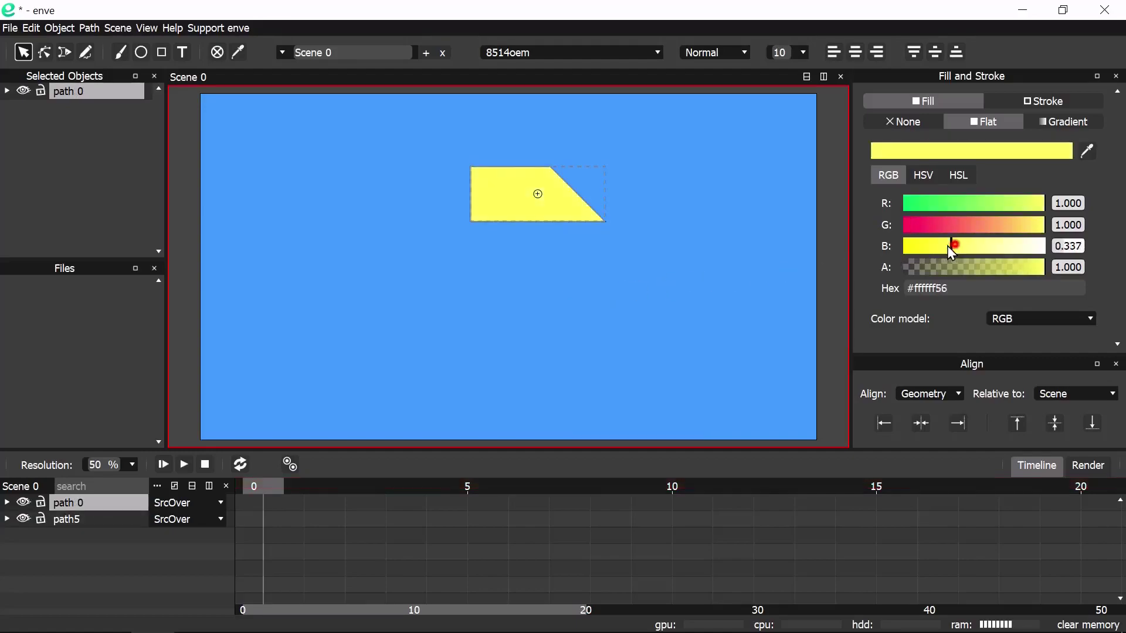
left_click_drag(949, 246, 816, 257)
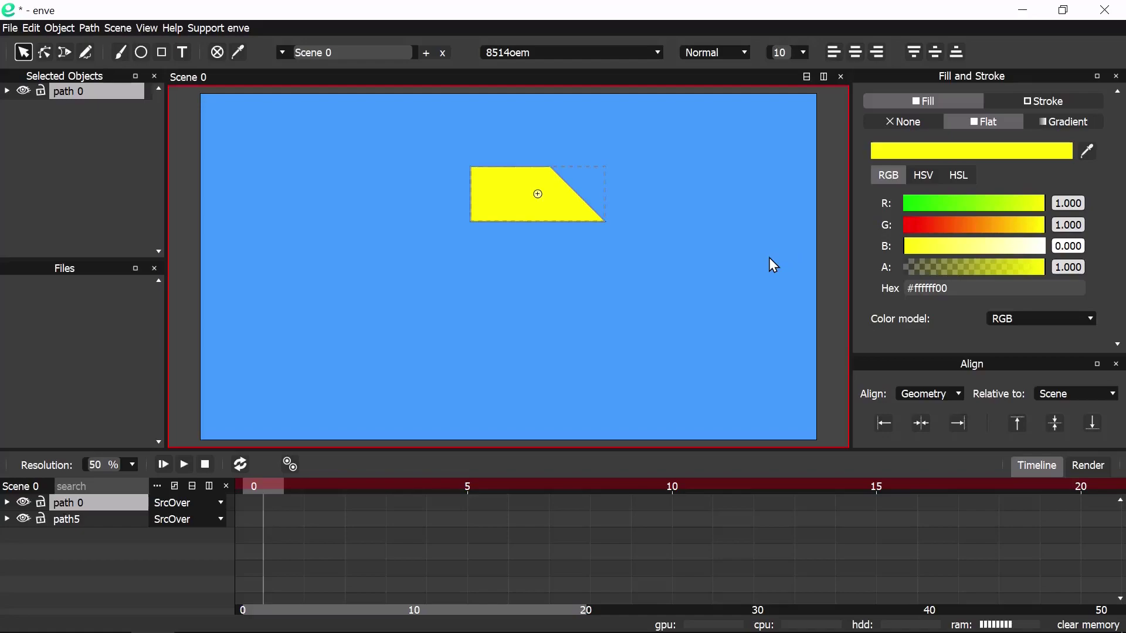
- Scale the yellow copy to 1.1 and mirror it horizontally and vertically
type("scale x, y: 1.000, 1.000")
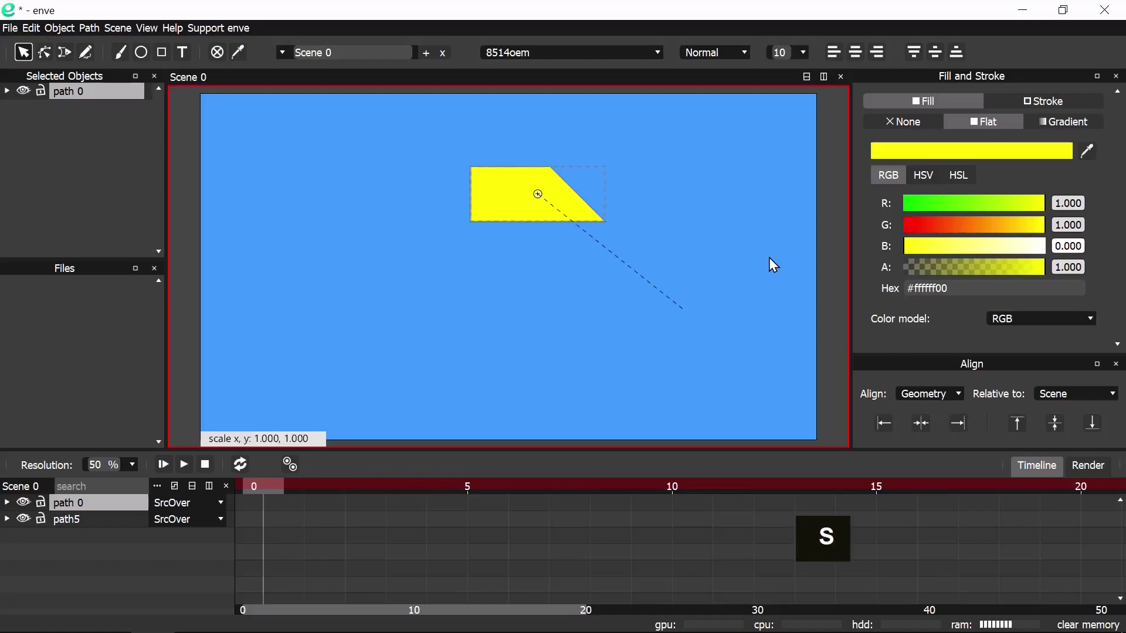
type("1.1")
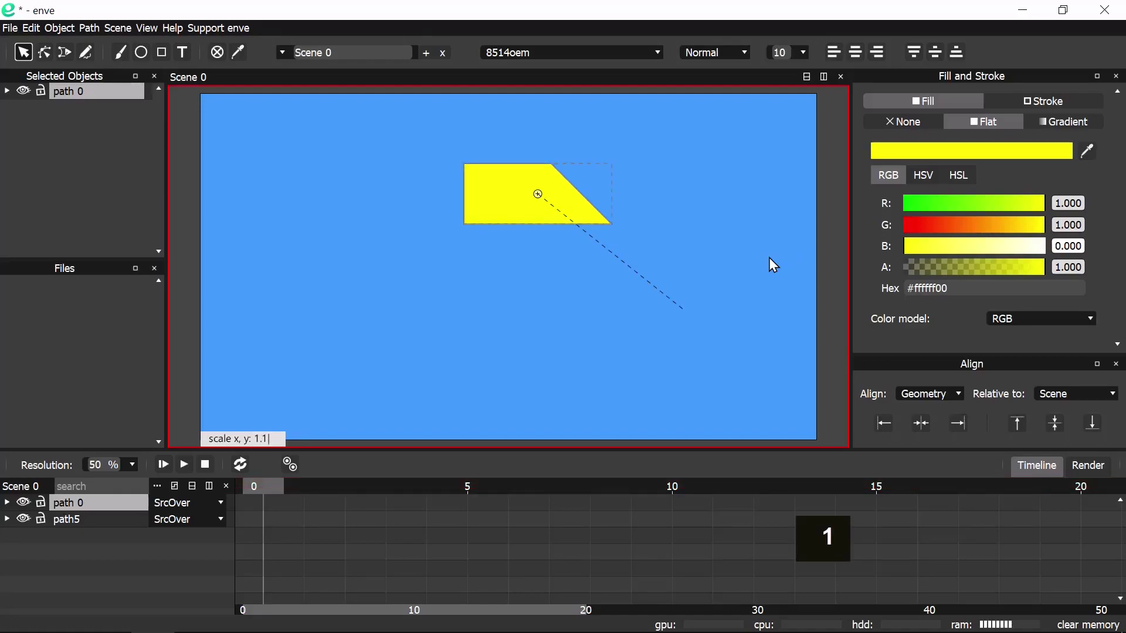
key("Return")
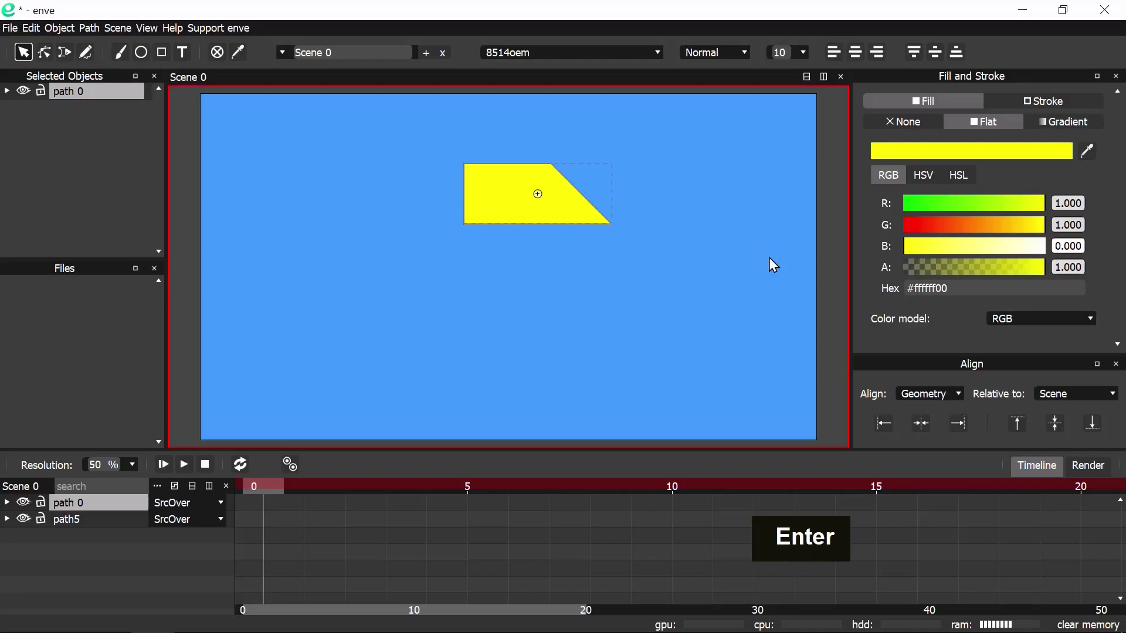
key("h")
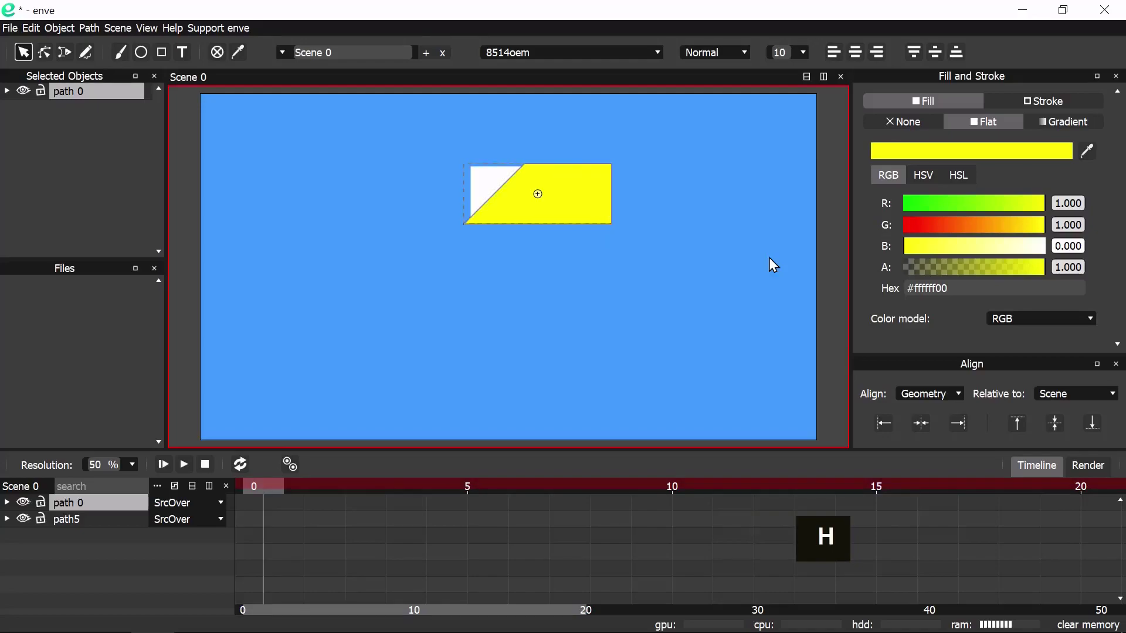
key("v")
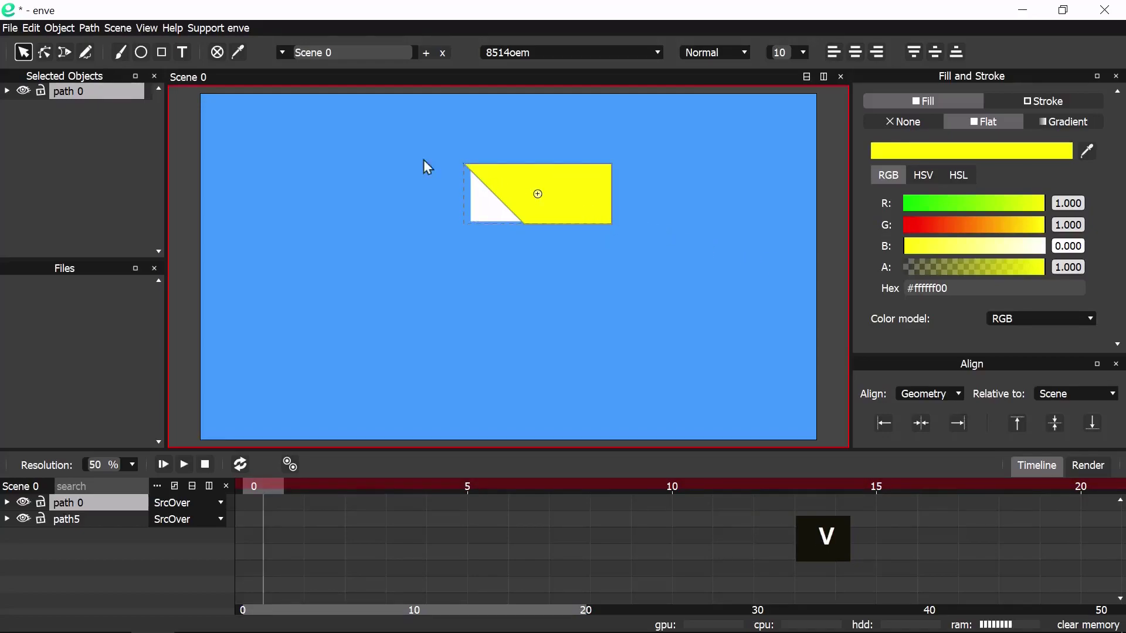
- Drag the yellow shape's left nodes horizontally left so it fully covers the white trapezoid
left_click(45, 56)
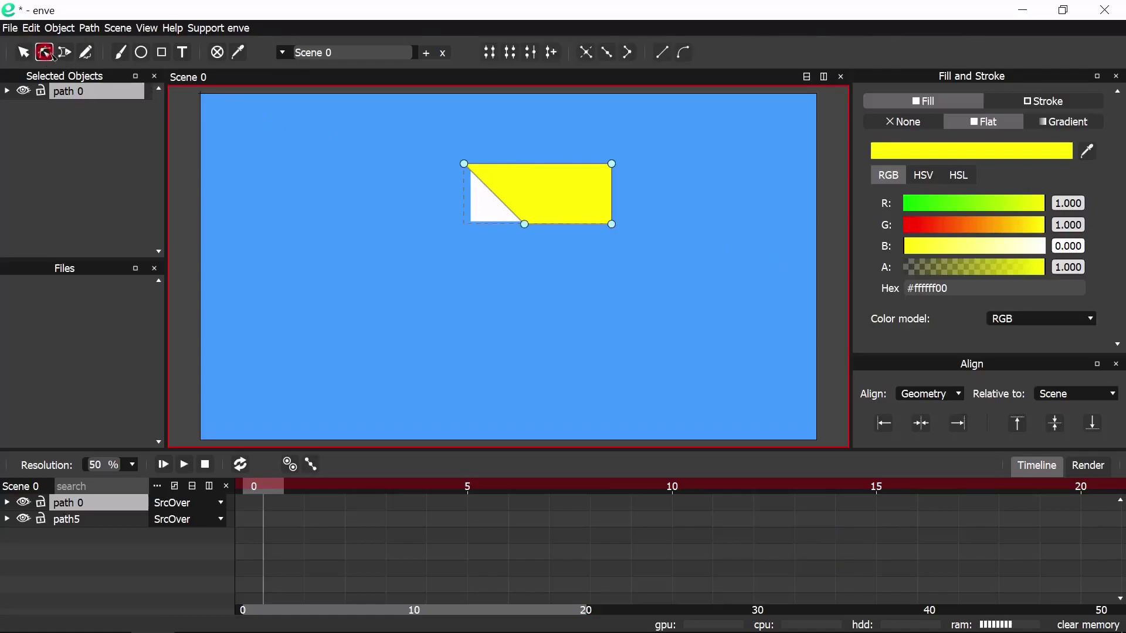
left_click_drag(403, 139, 553, 276)
left_click_drag(526, 227, 468, 225)
key("x")
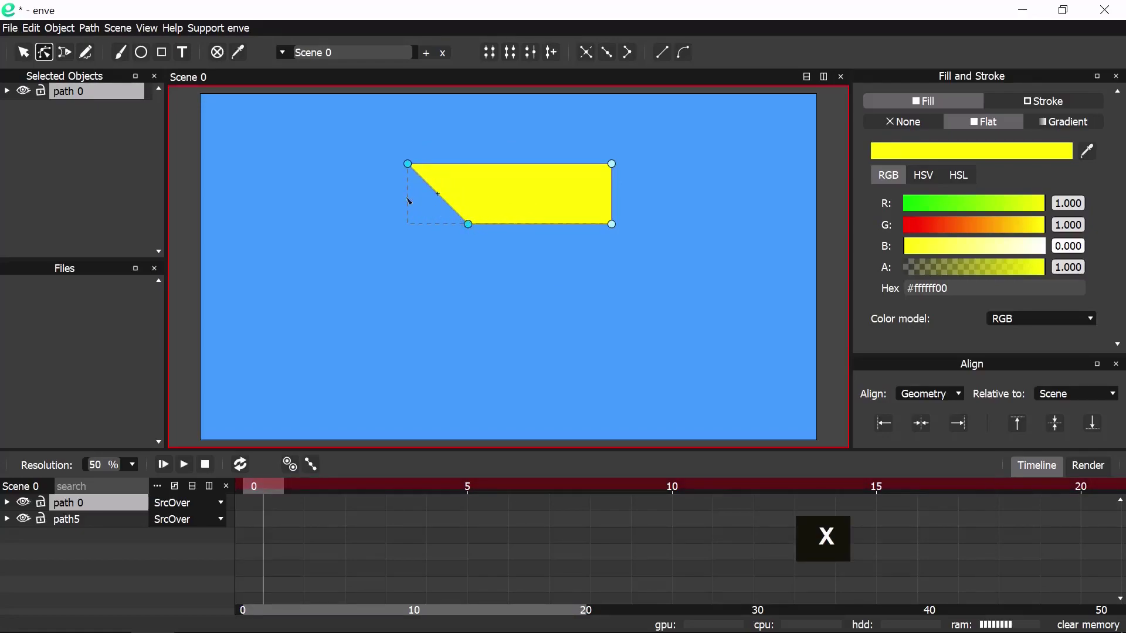
left_click(23, 52)
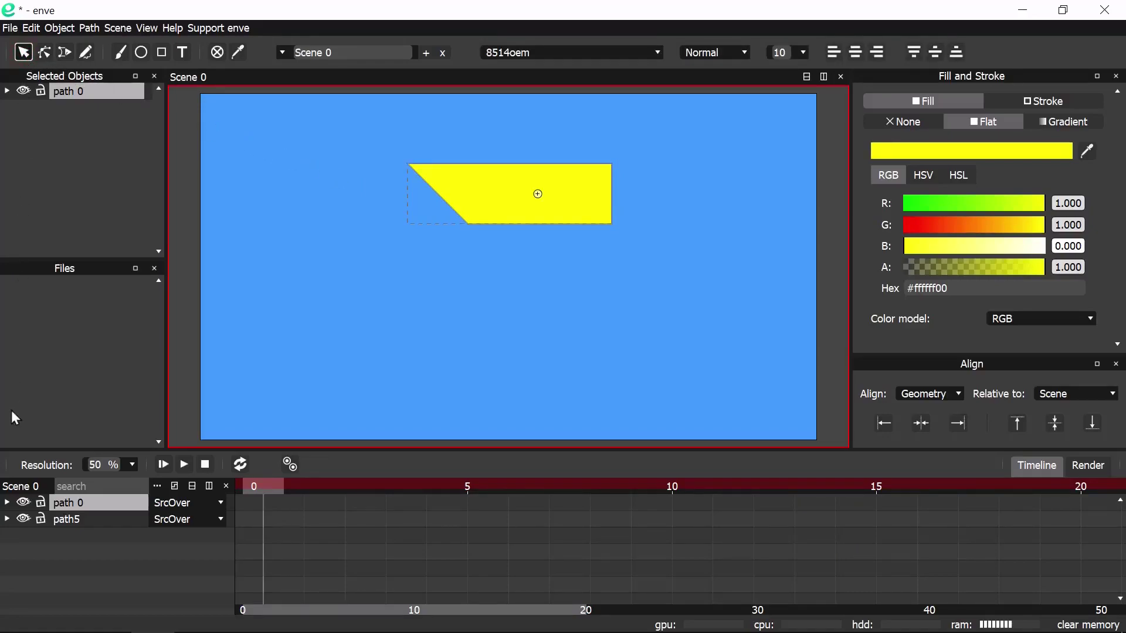
- Add an x-translation keyframe for path 0 at frame 0
left_click(7, 503)
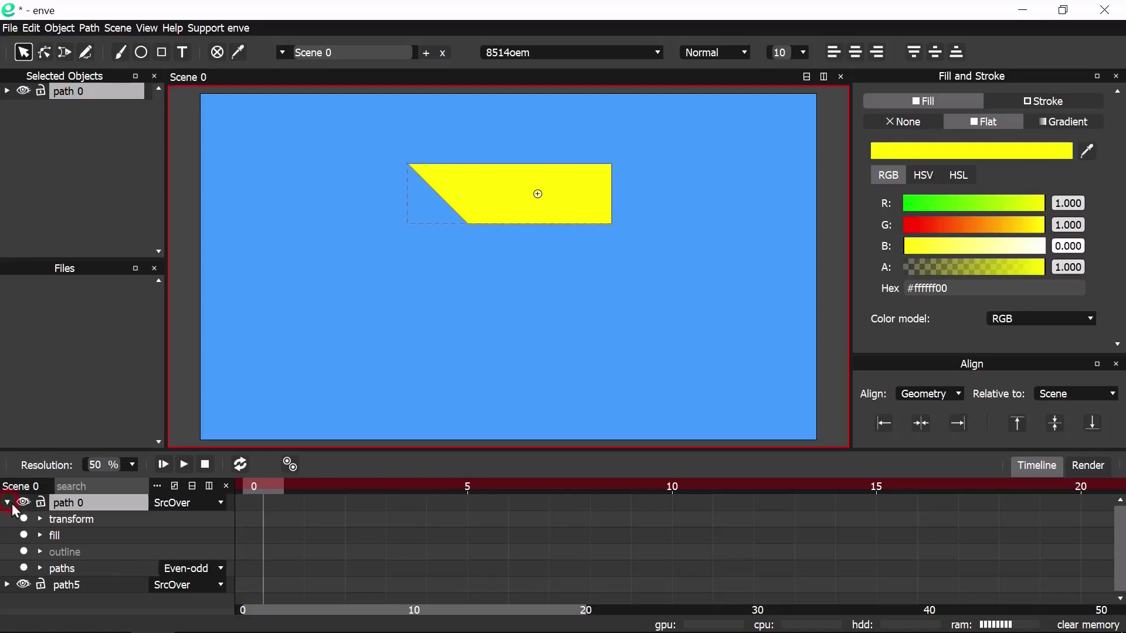
left_click(39, 519)
left_click(55, 535)
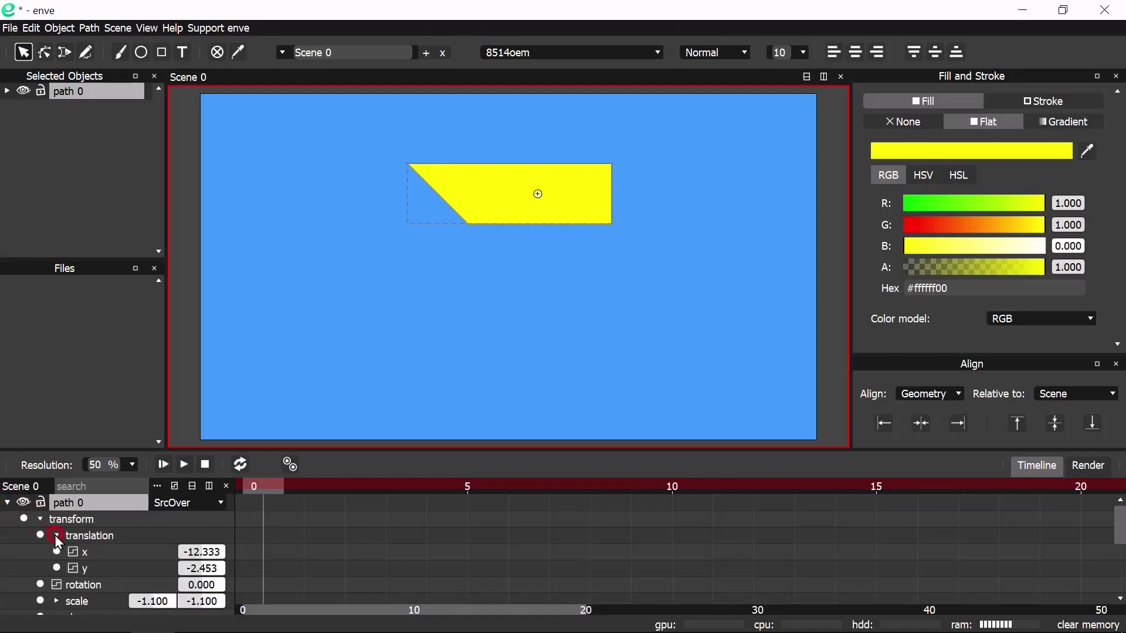
left_click(56, 551)
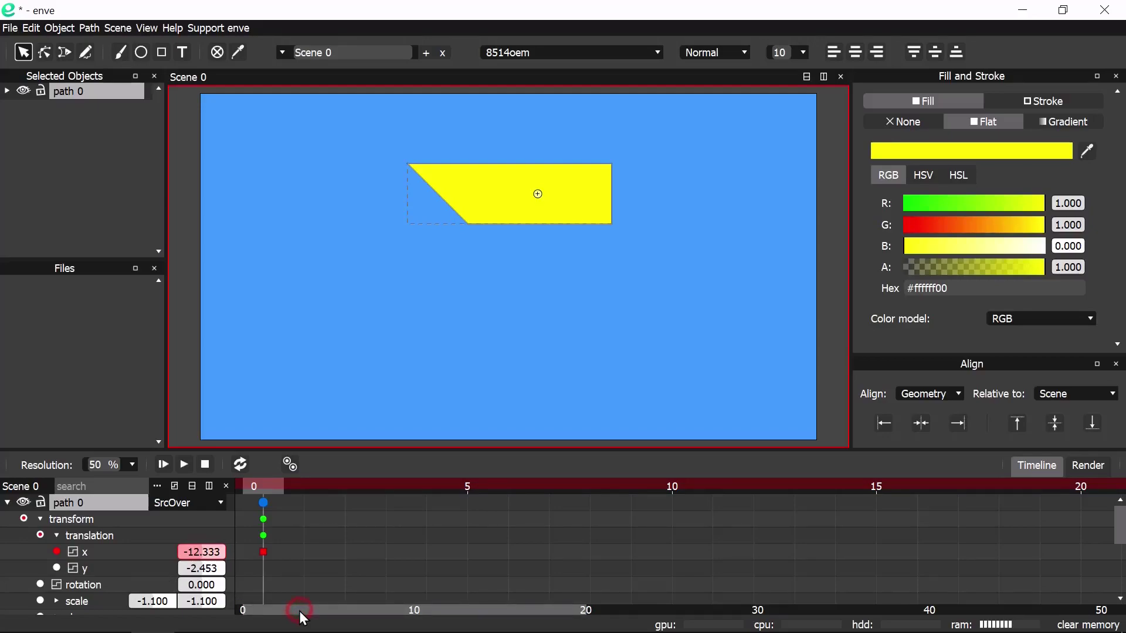
- At frame 40, slide the yellow shape horizontally right to x 442.692
scroll(299, 611, "down", 6)
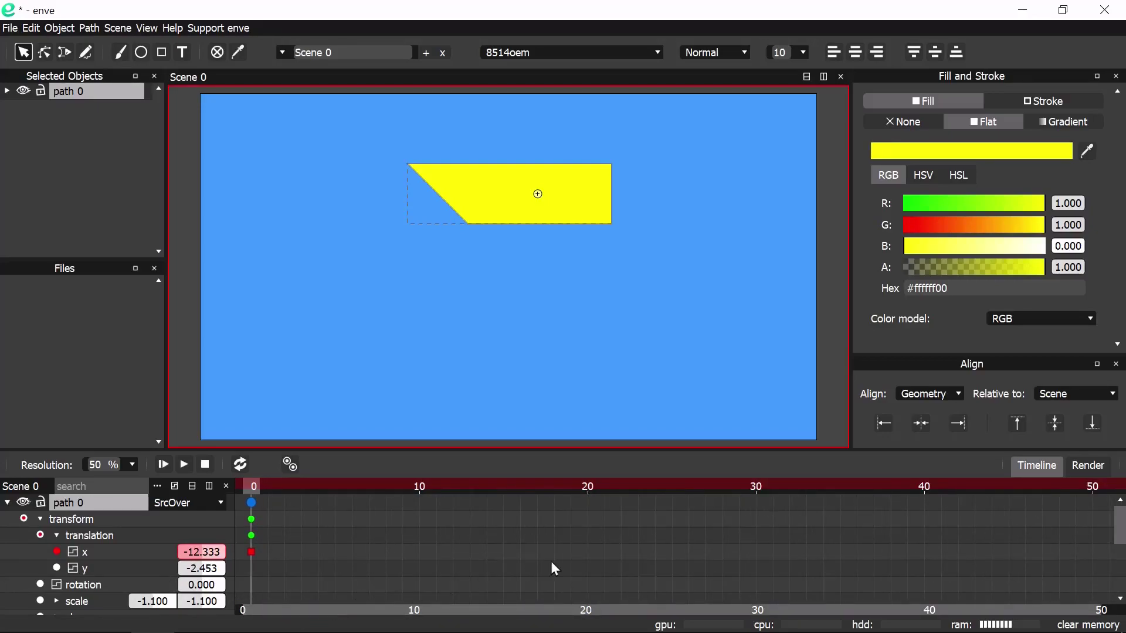
left_click(924, 488)
left_click_drag(485, 204, 633, 212)
key("x")
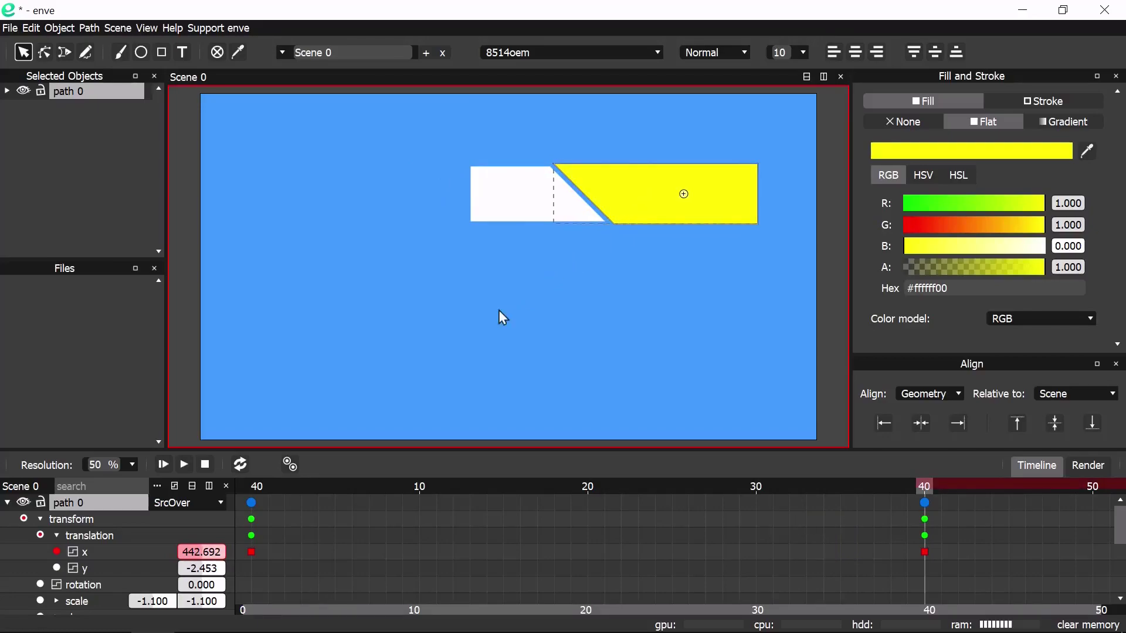
- Preview the slide from frame 0, then view the x curve in graph mode with the frame-40 keyframe selected
left_click(256, 486)
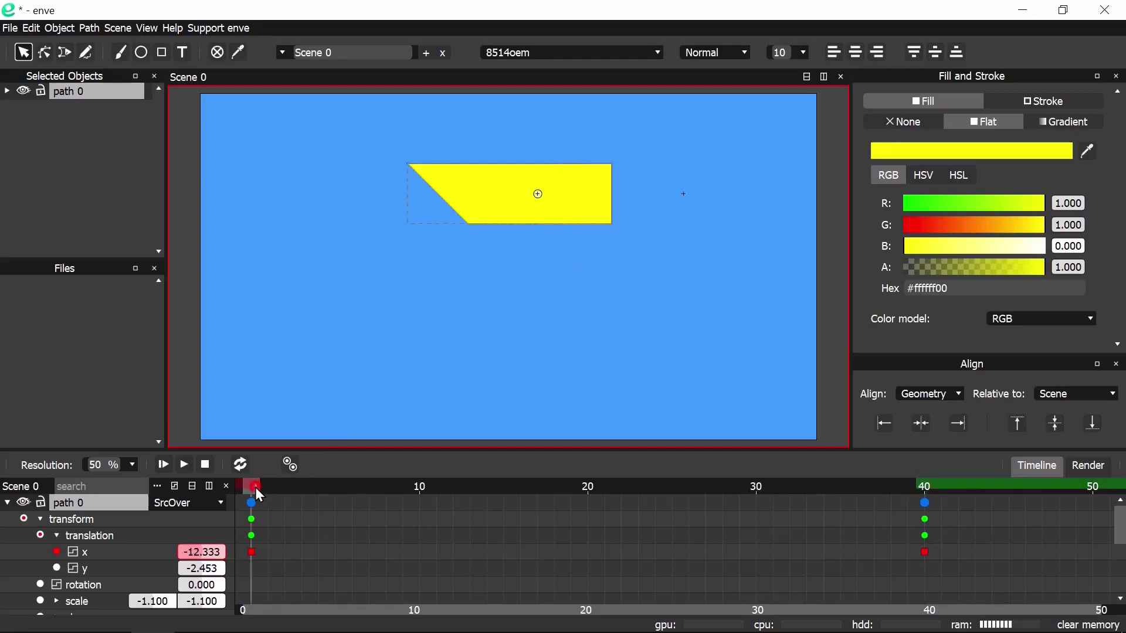
left_click(162, 465)
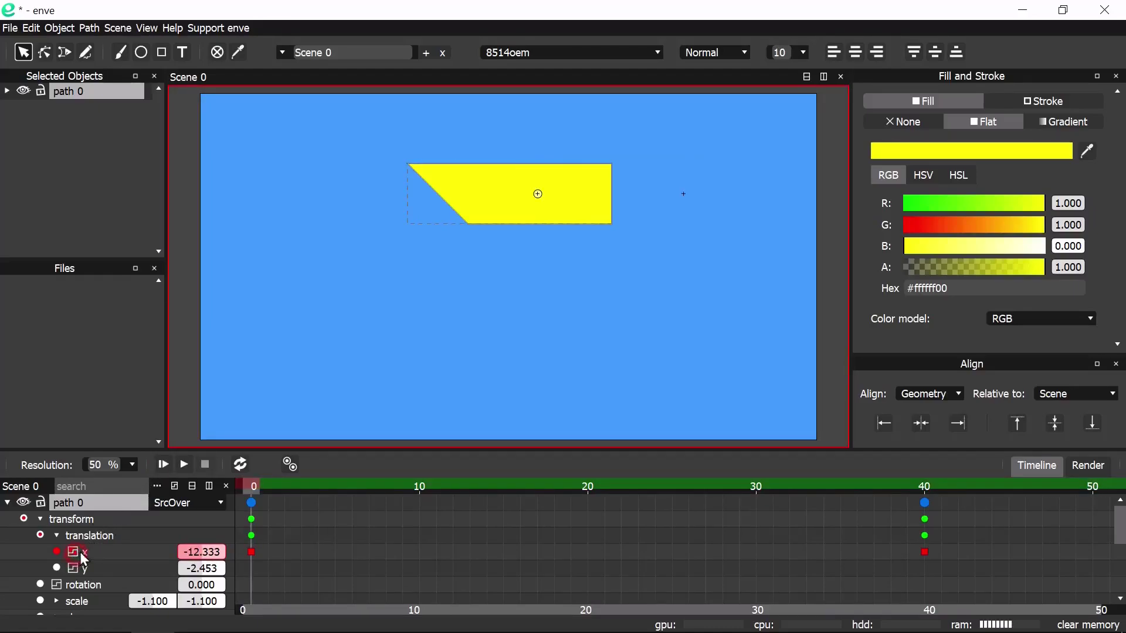
left_click(174, 487)
scroll(821, 534, "up", 2)
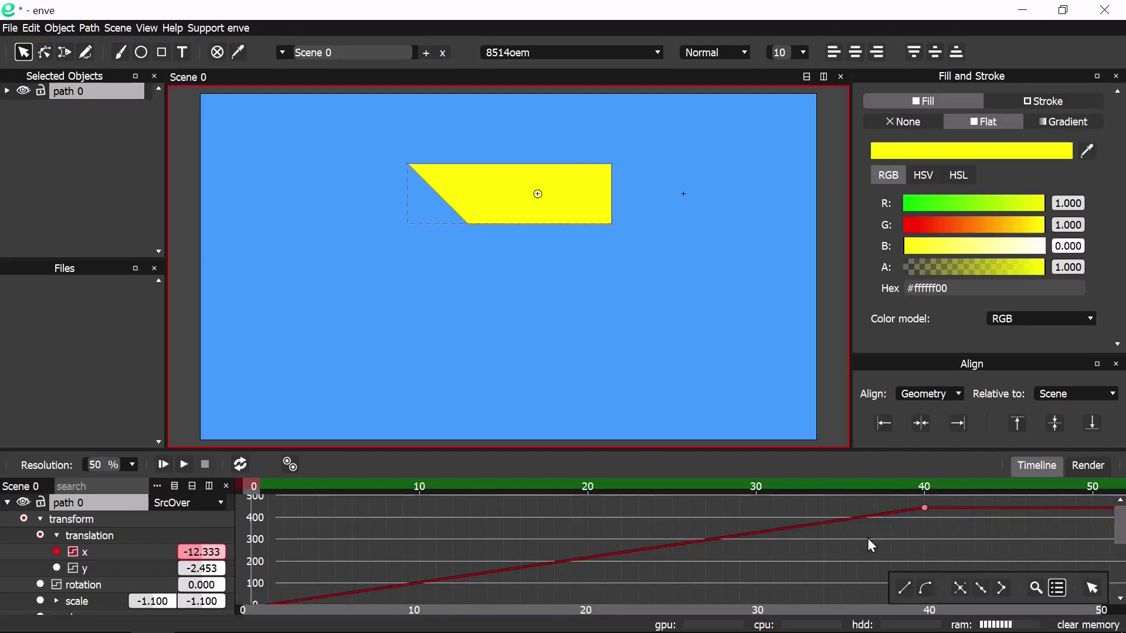
left_click_drag(999, 547, 884, 515)
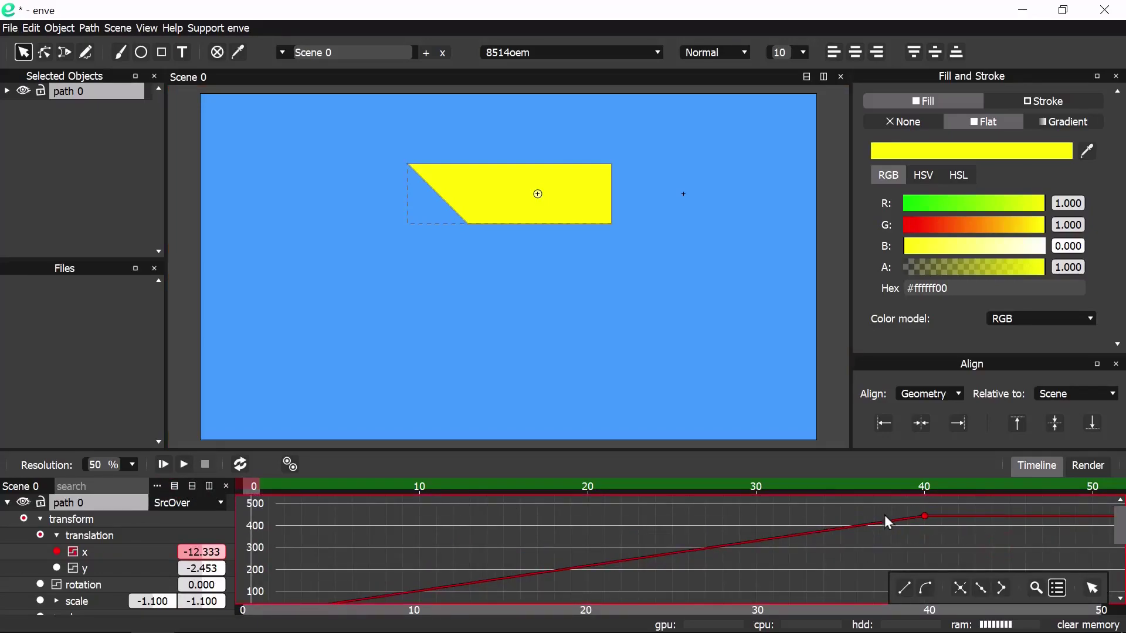
- Make the frame-40 keyframe smooth and pull its handle horizontally left to ease into the stop
left_click(962, 589)
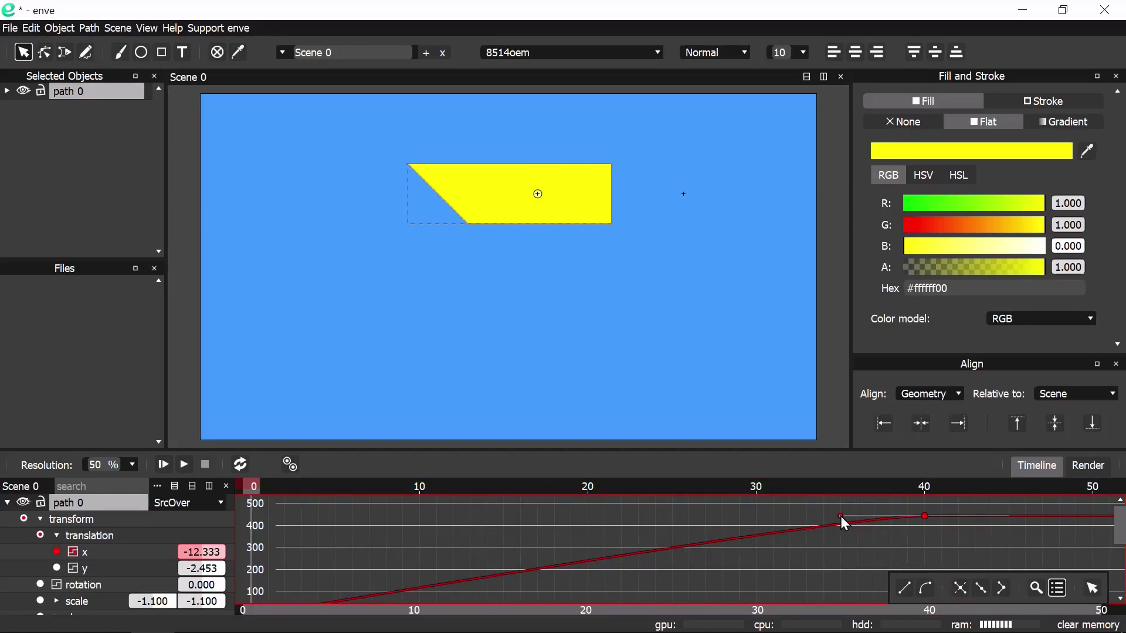
left_click_drag(840, 516, 525, 522)
key("x")
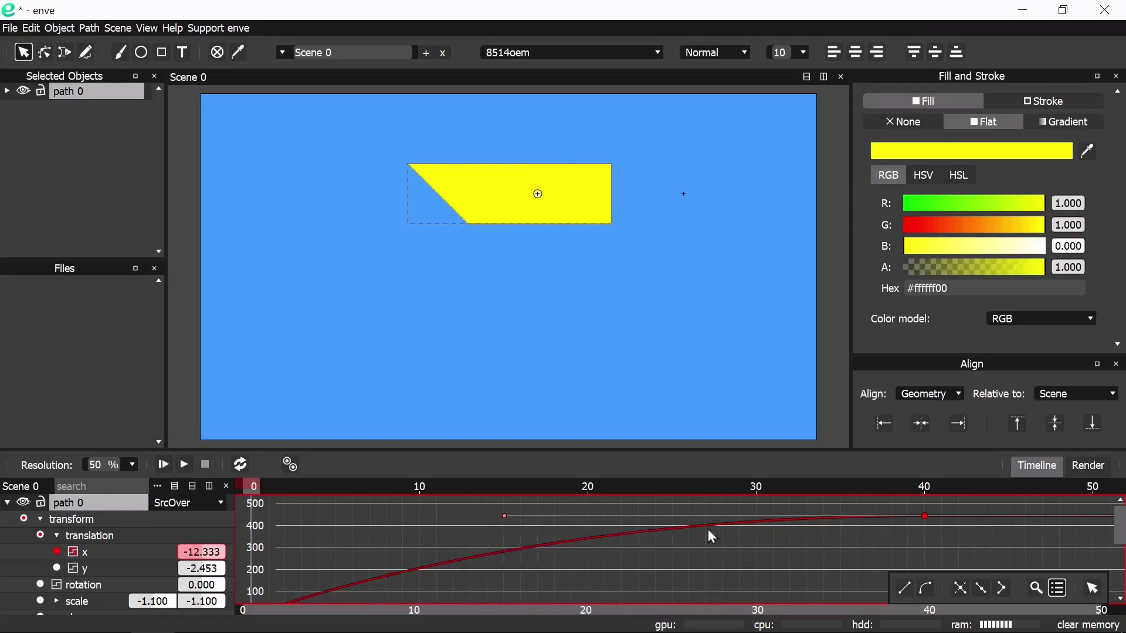
left_click(956, 542)
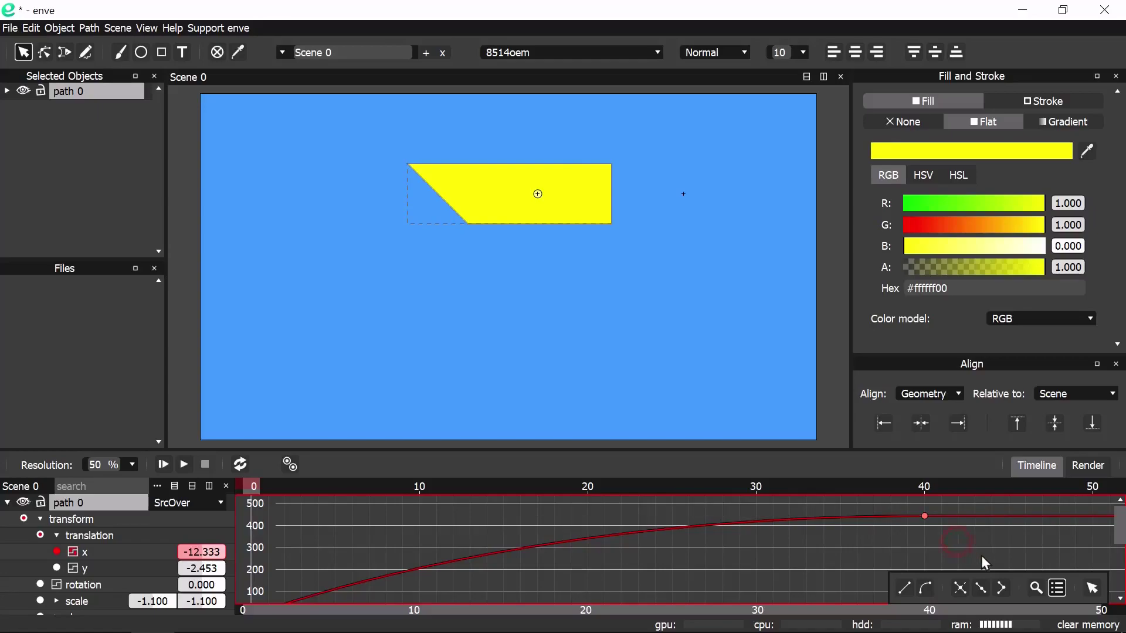
- Make the frame-0 keyframe smooth and angle its handle upward so the curve rises immediately
left_click(1036, 588)
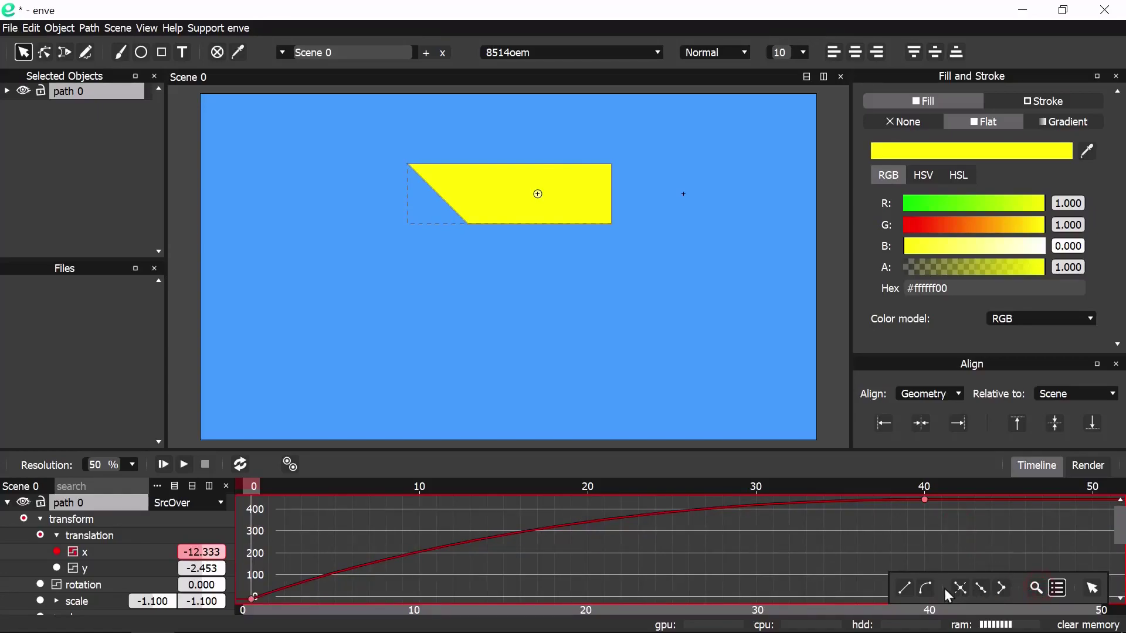
scroll(725, 590, "down", 2)
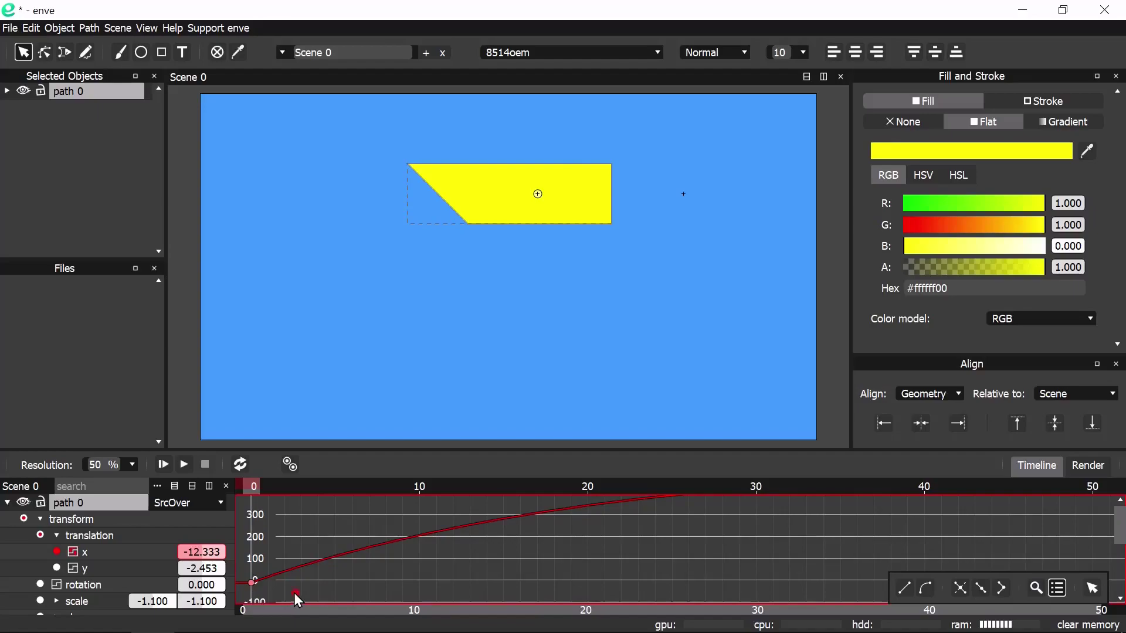
left_click_drag(244, 568, 240, 565)
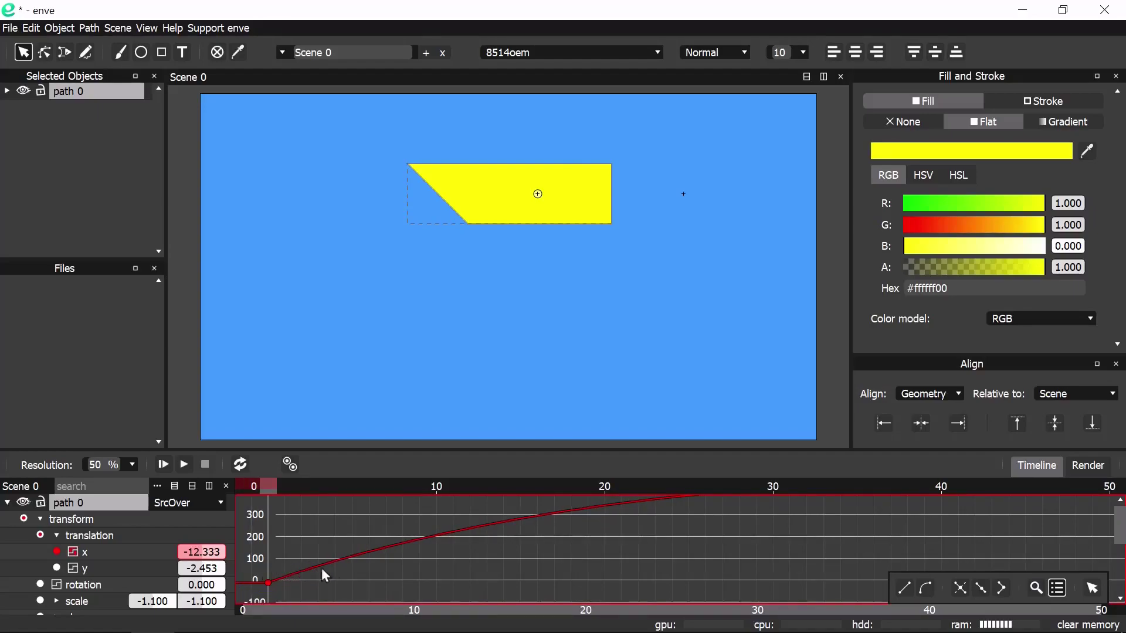
left_click(960, 588)
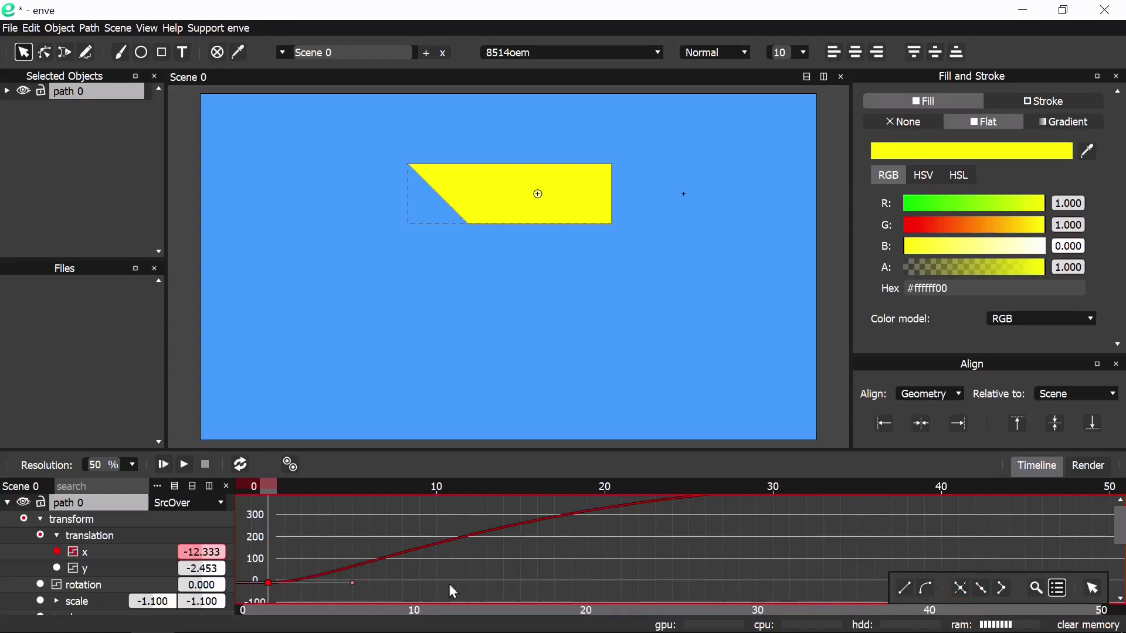
left_click_drag(351, 583, 354, 571)
key("y")
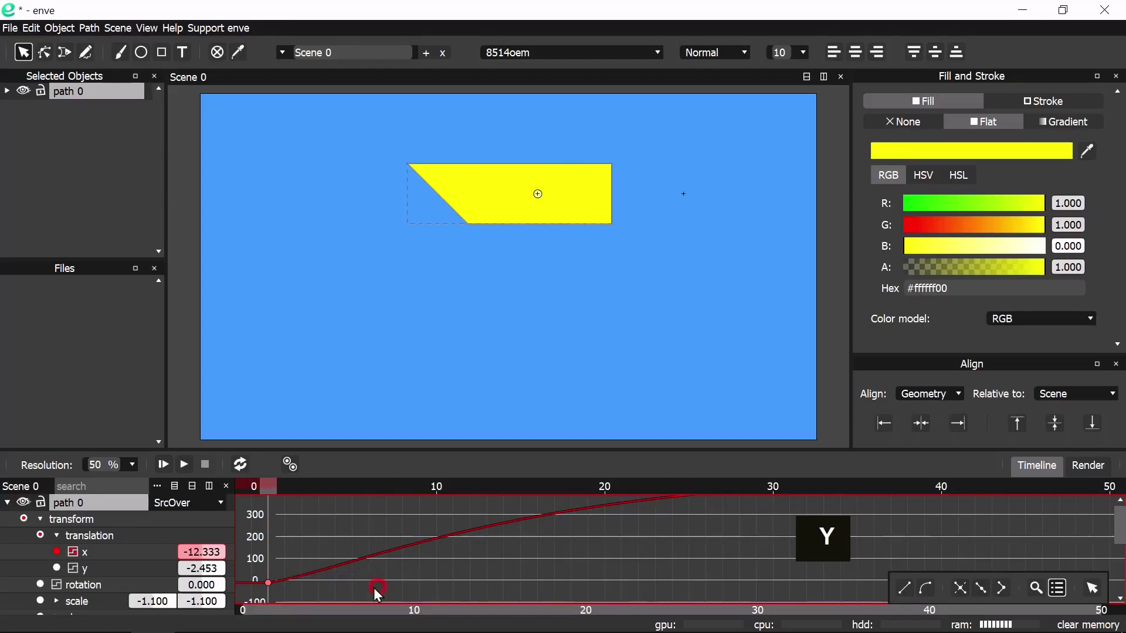
scroll(238, 569, "up", 1)
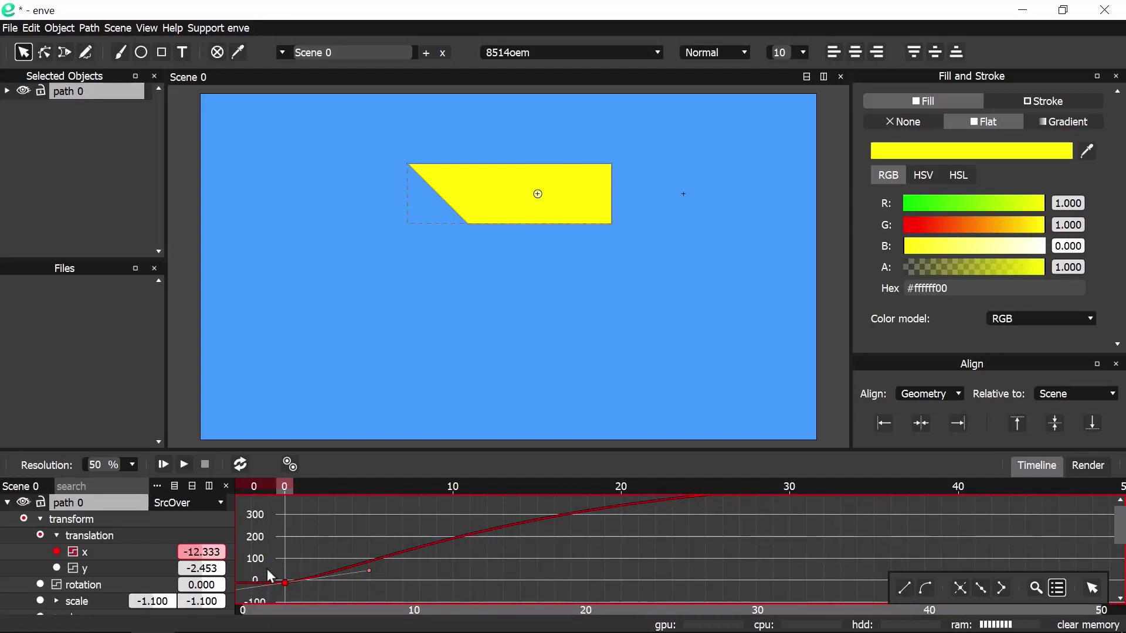
left_click_drag(369, 571, 275, 570)
key("x")
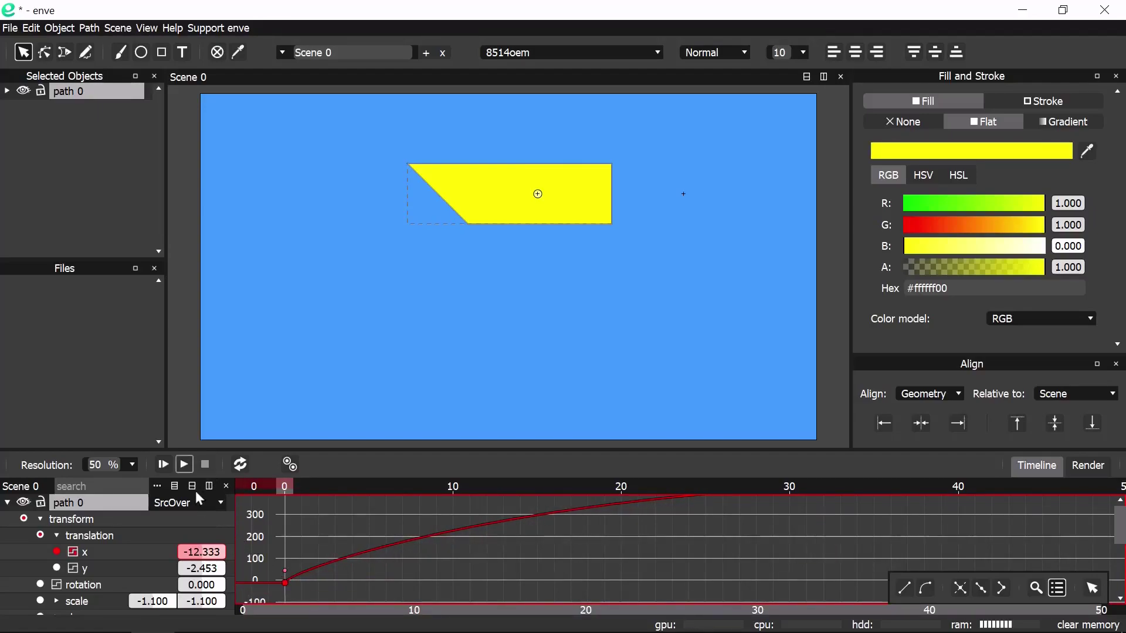
- Replay the eased slide, switch back to keyframe view, and collapse path 0's property rows
left_click(164, 464)
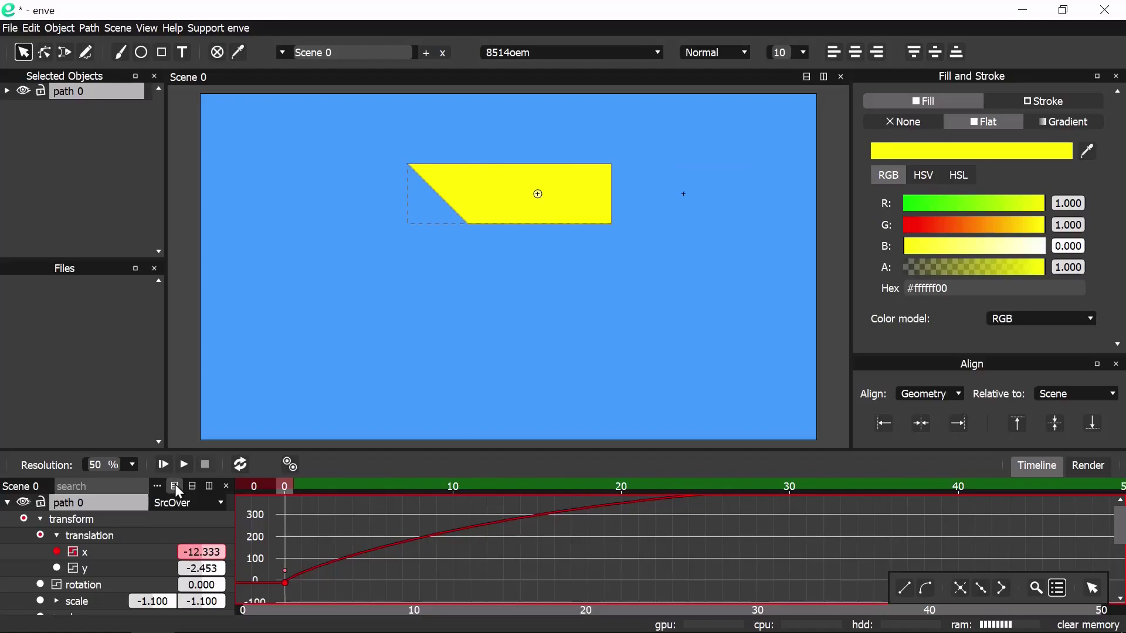
left_click(175, 485)
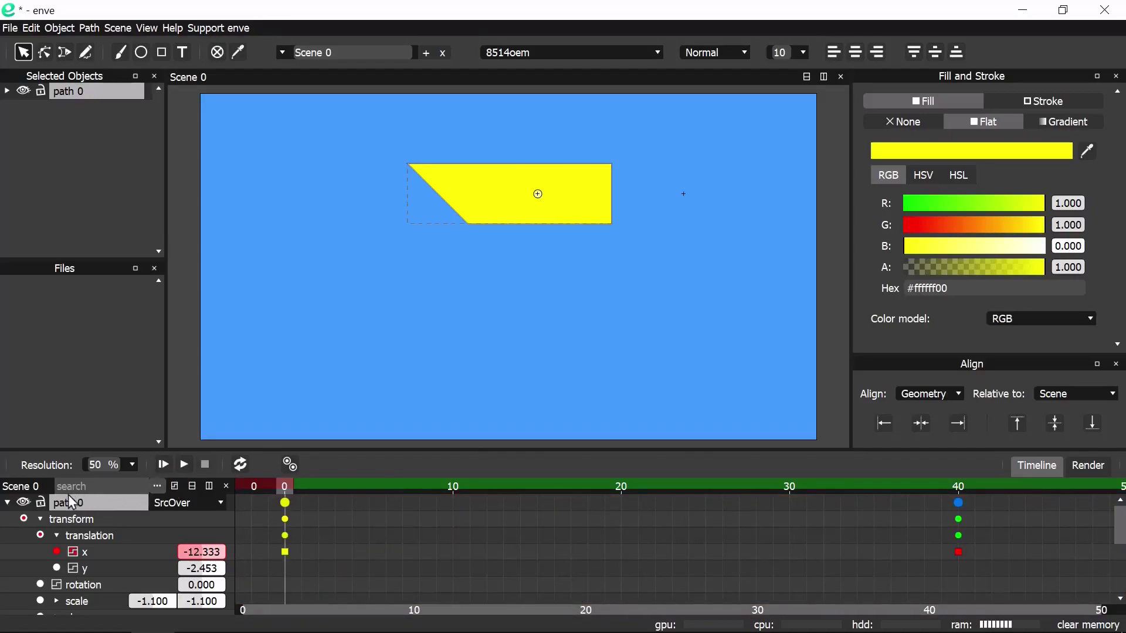
left_click(7, 502)
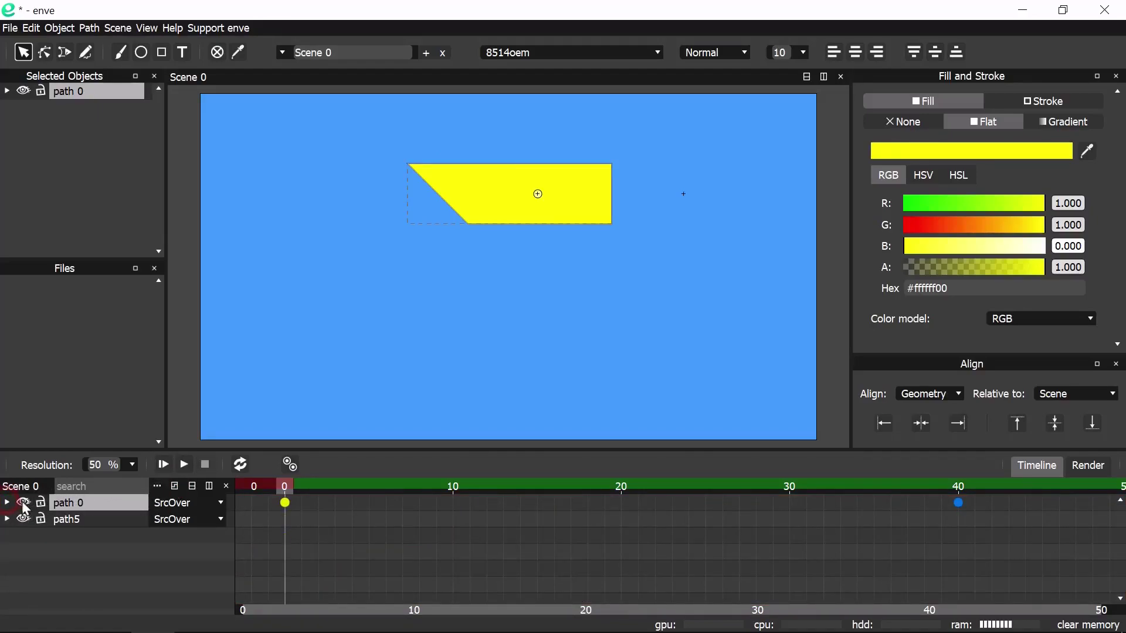
- Set path 0's blend mode to DstOut and group it with path5
left_click(186, 503)
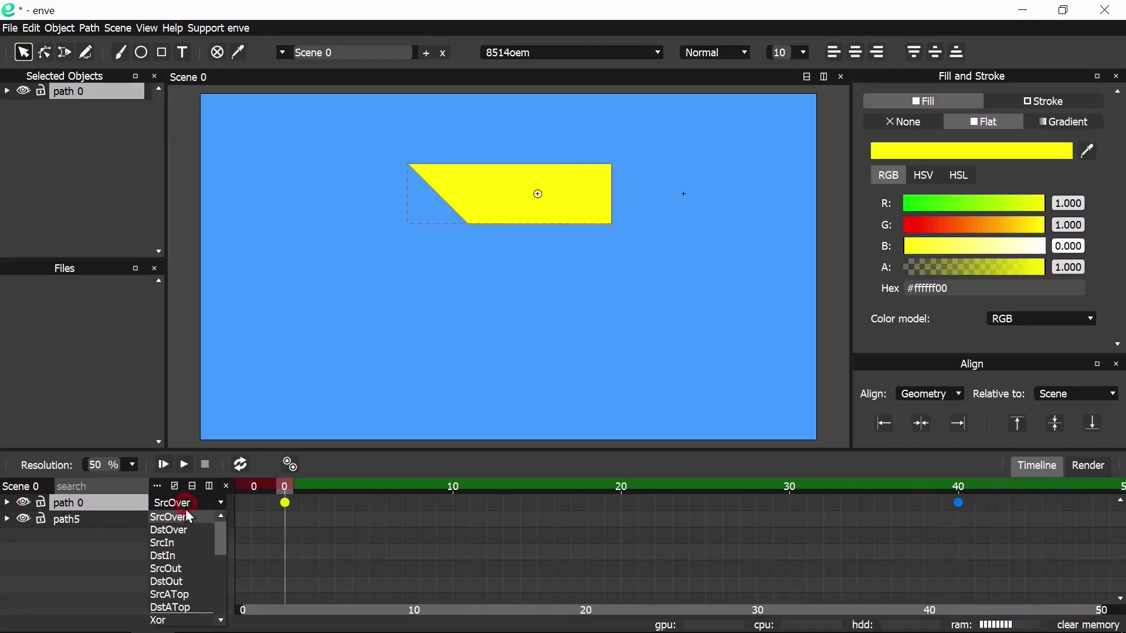
left_click(181, 582)
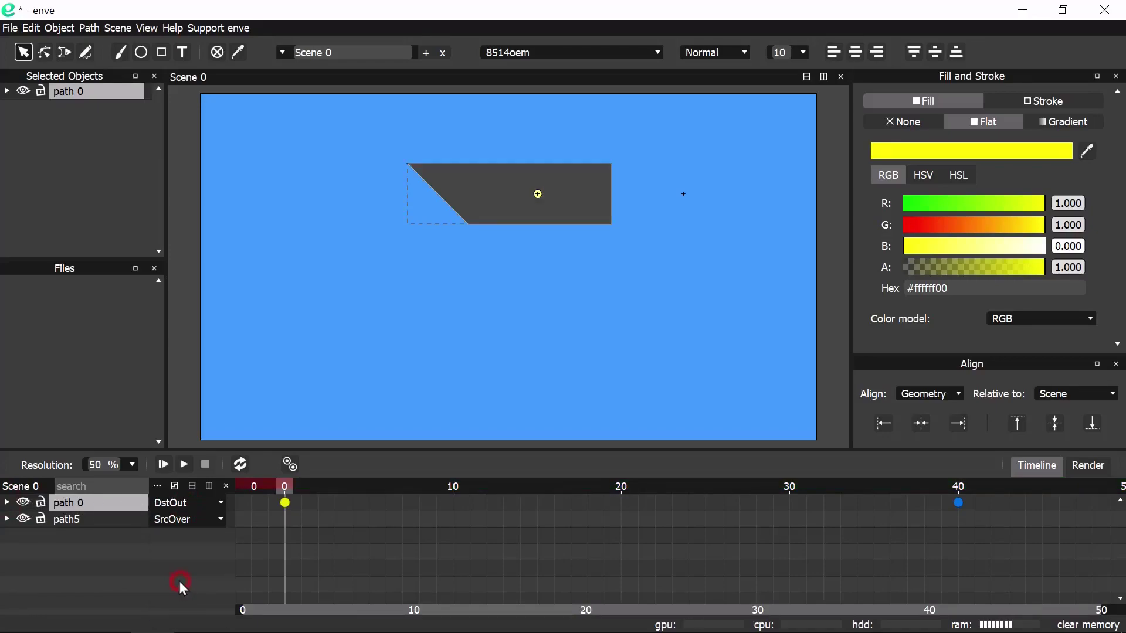
left_click(126, 520, "shift")
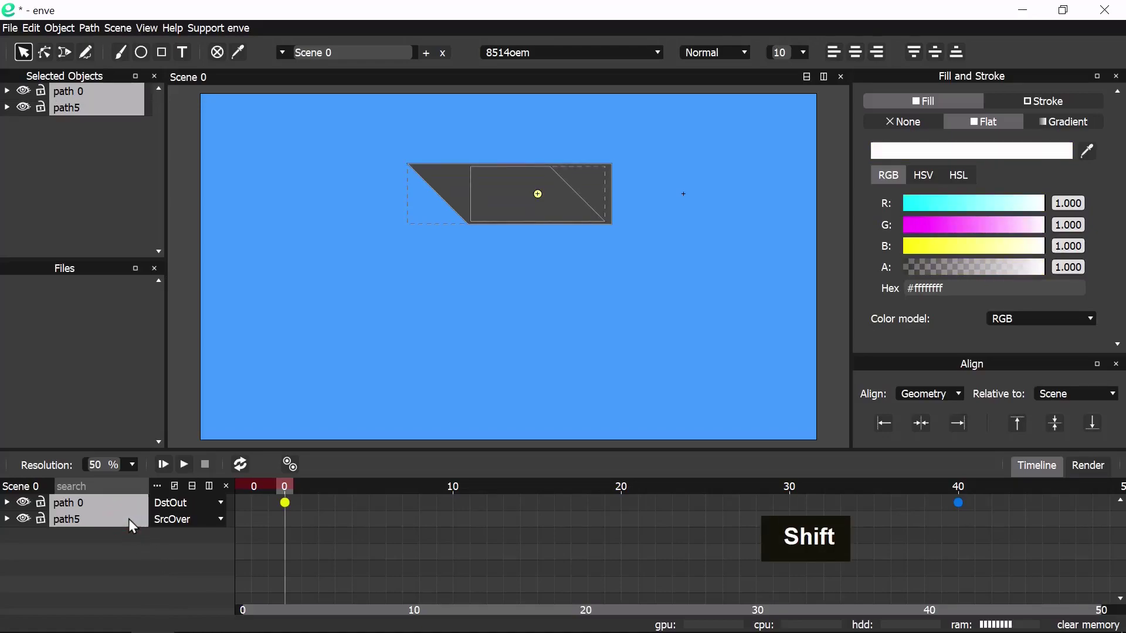
right_click(129, 518)
left_click(149, 508)
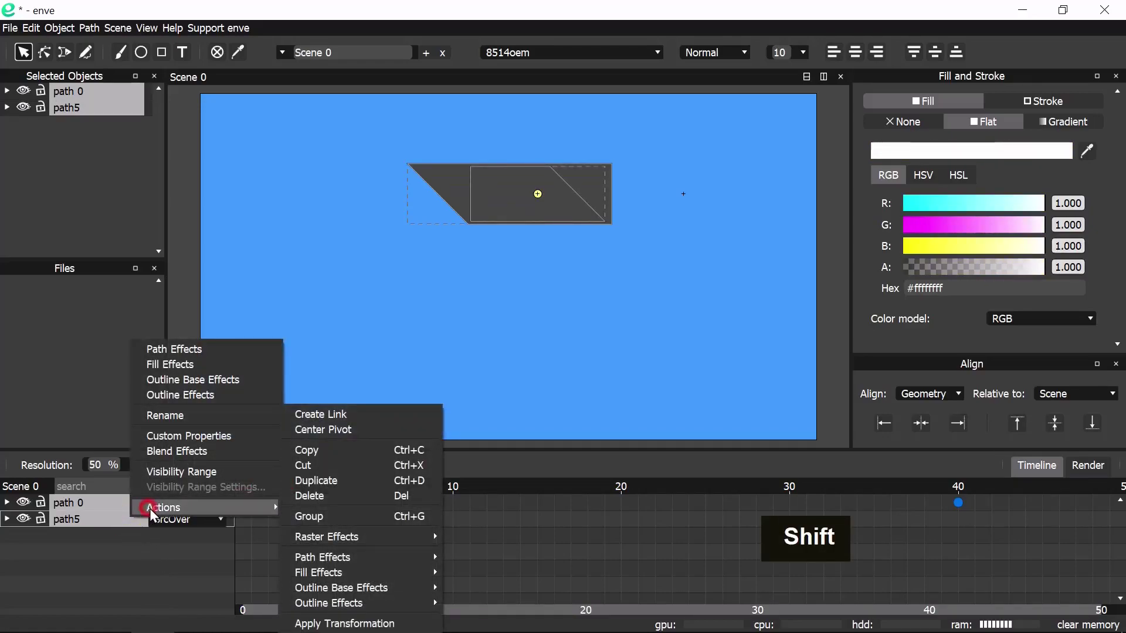
left_click(309, 516)
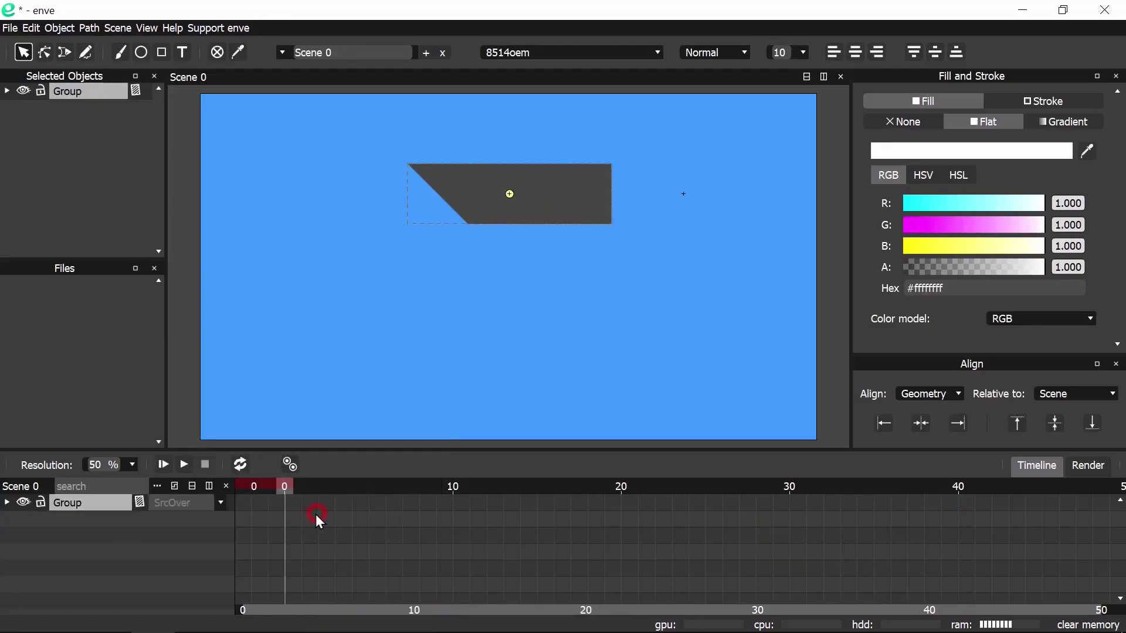
- Promote the new group to a layer named Layer
right_click(119, 504)
left_click(145, 493)
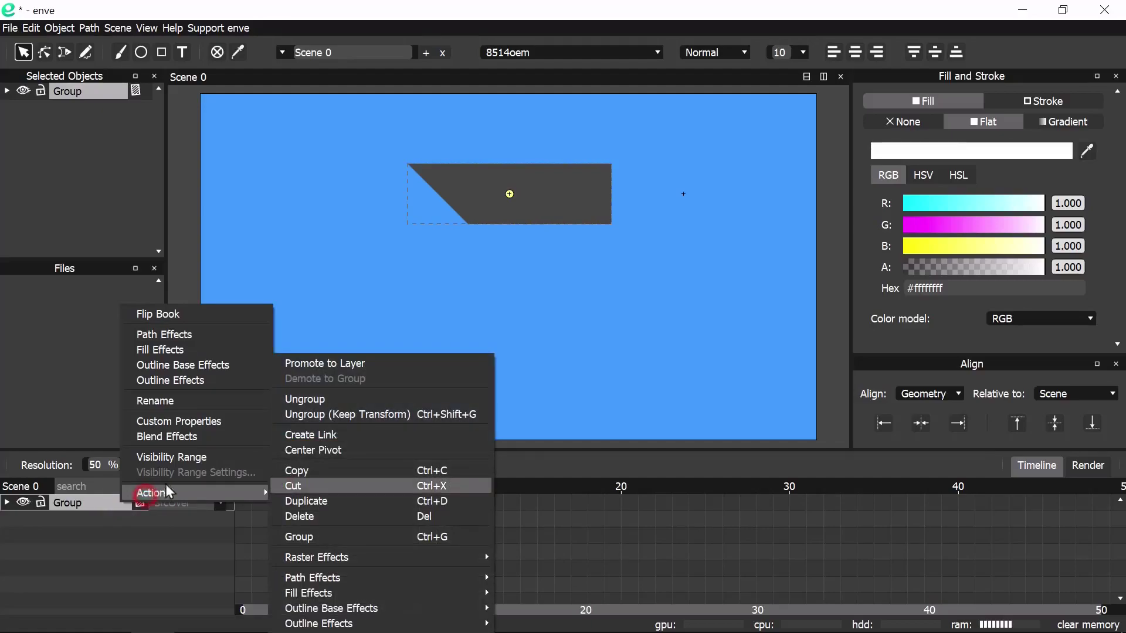
left_click(357, 364)
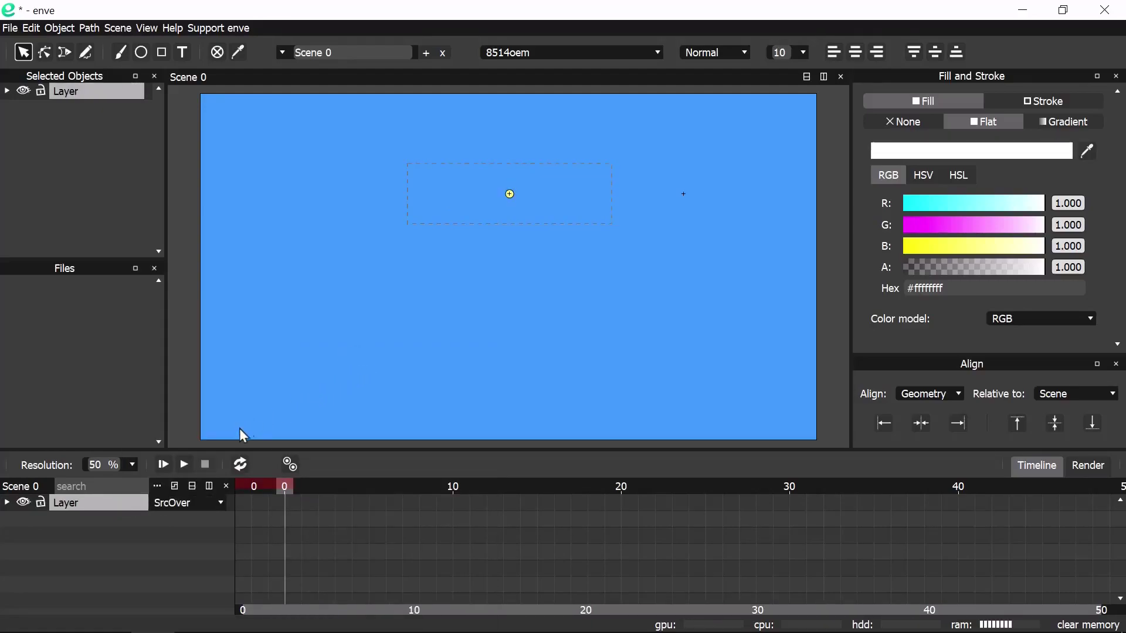
- Replay the animation, then move the playhead to frame 40 with nothing selected
left_click(164, 466)
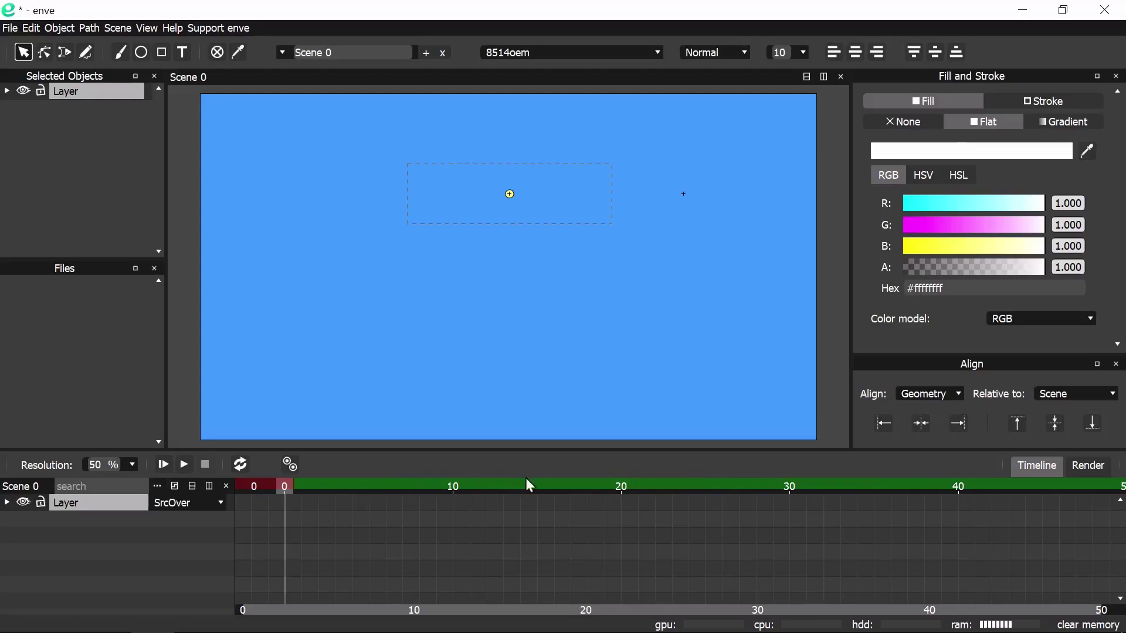
left_click(958, 488)
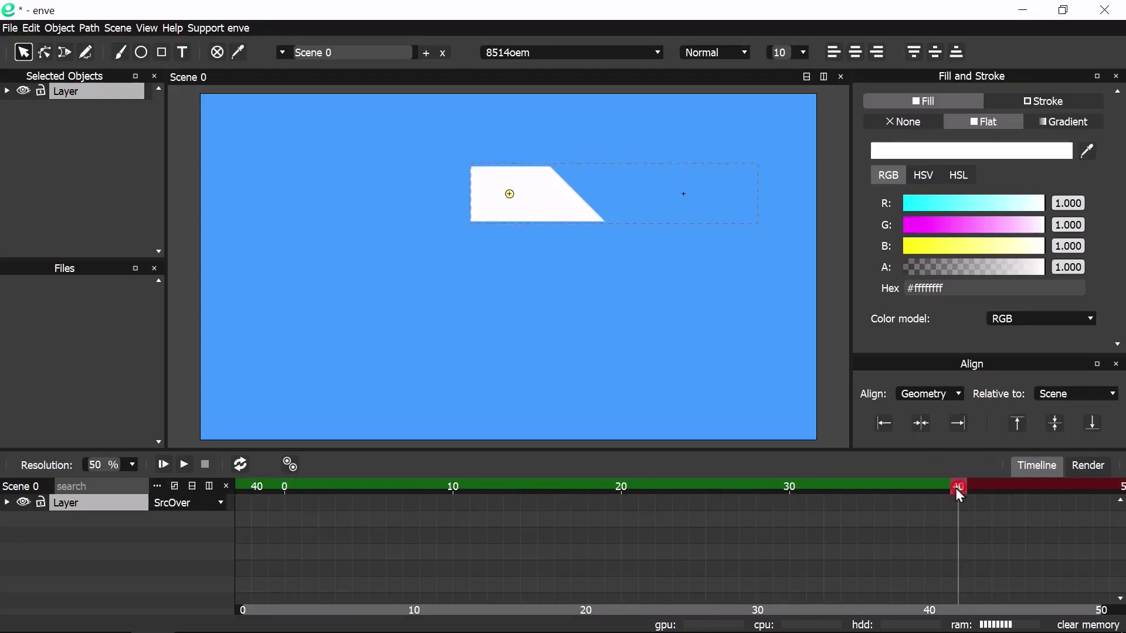
left_click(563, 327)
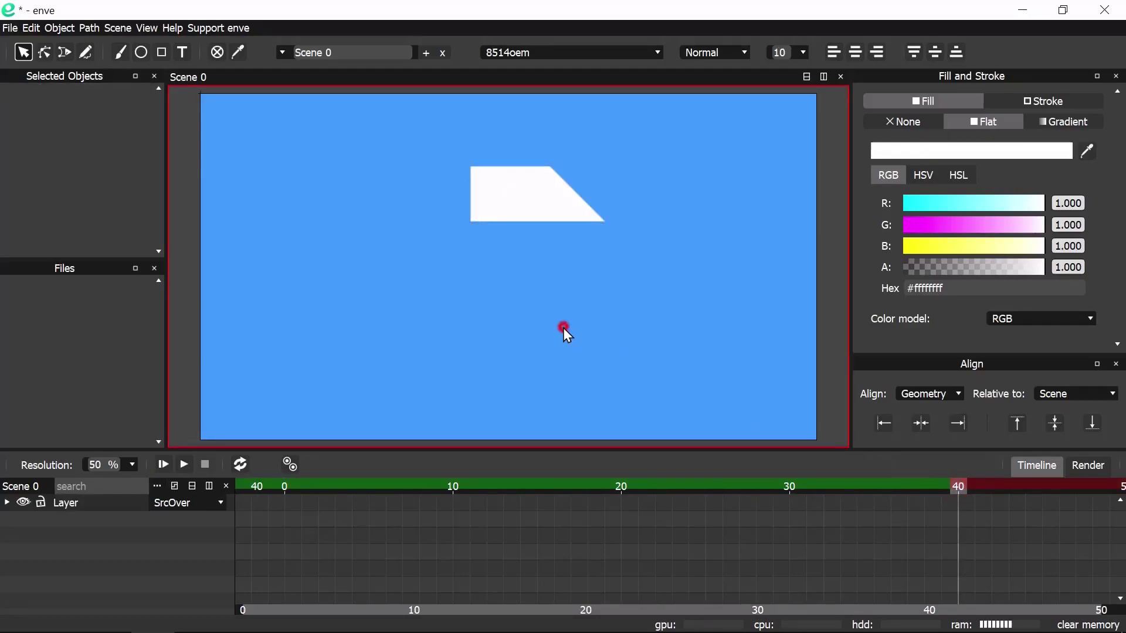
- Place a null object below the white shape and scale it by 5 with S5
left_click(217, 56)
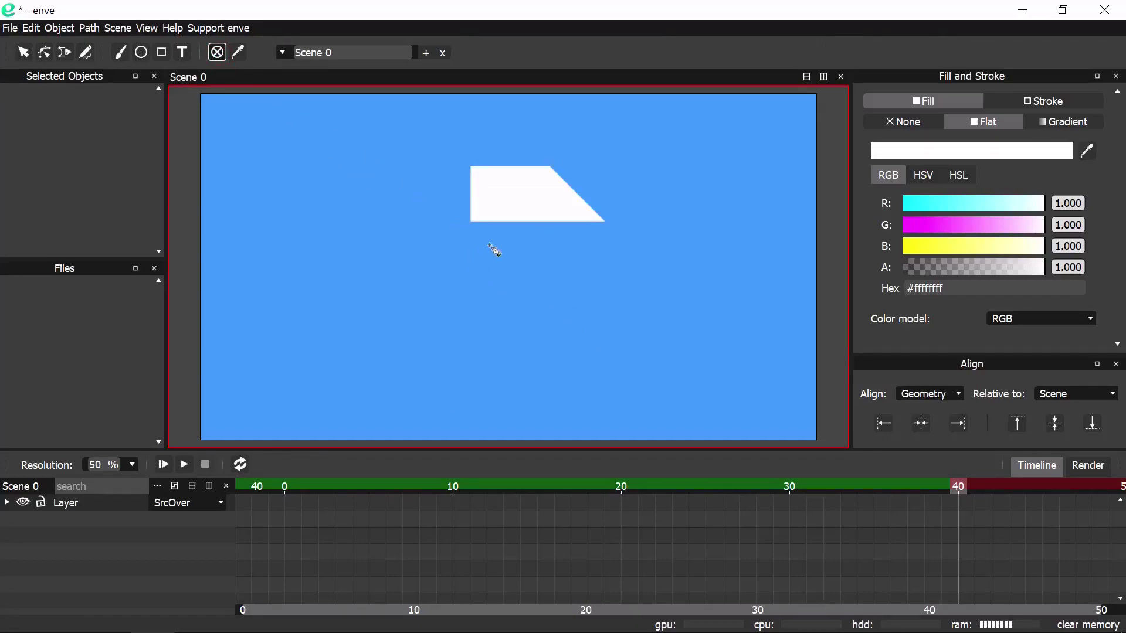
left_click(526, 270)
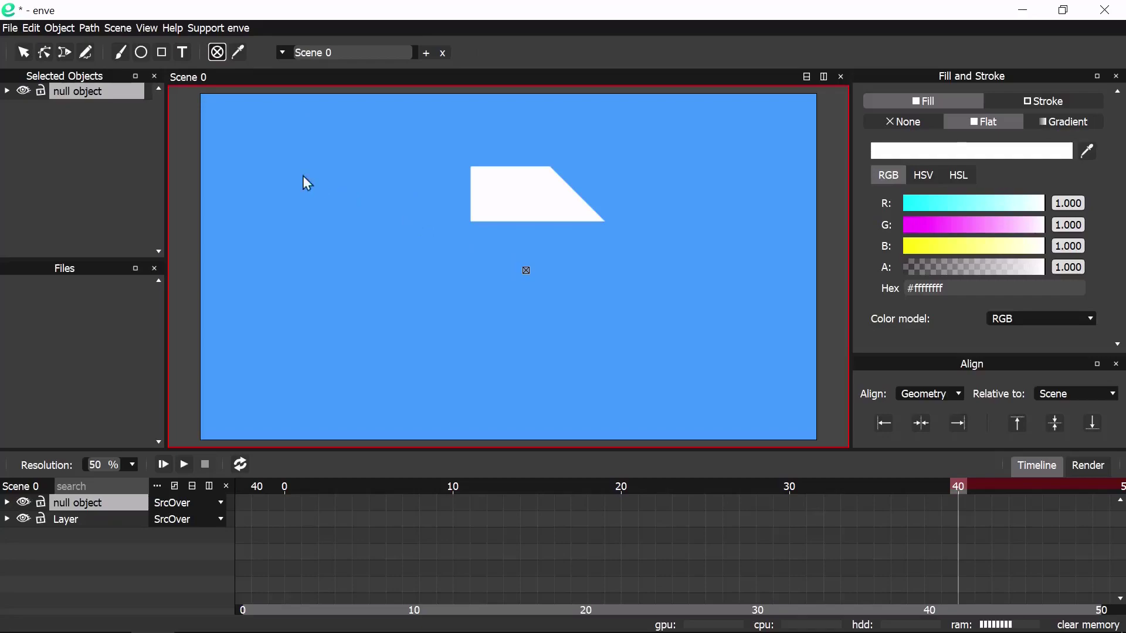
left_click(23, 53)
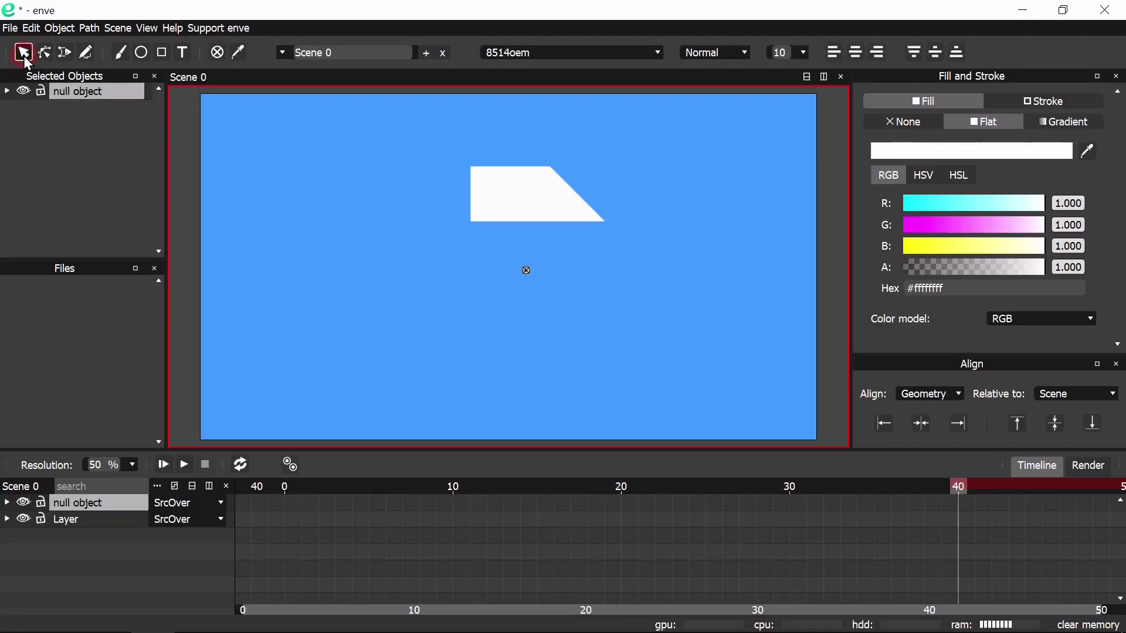
type("scale x, y:5")
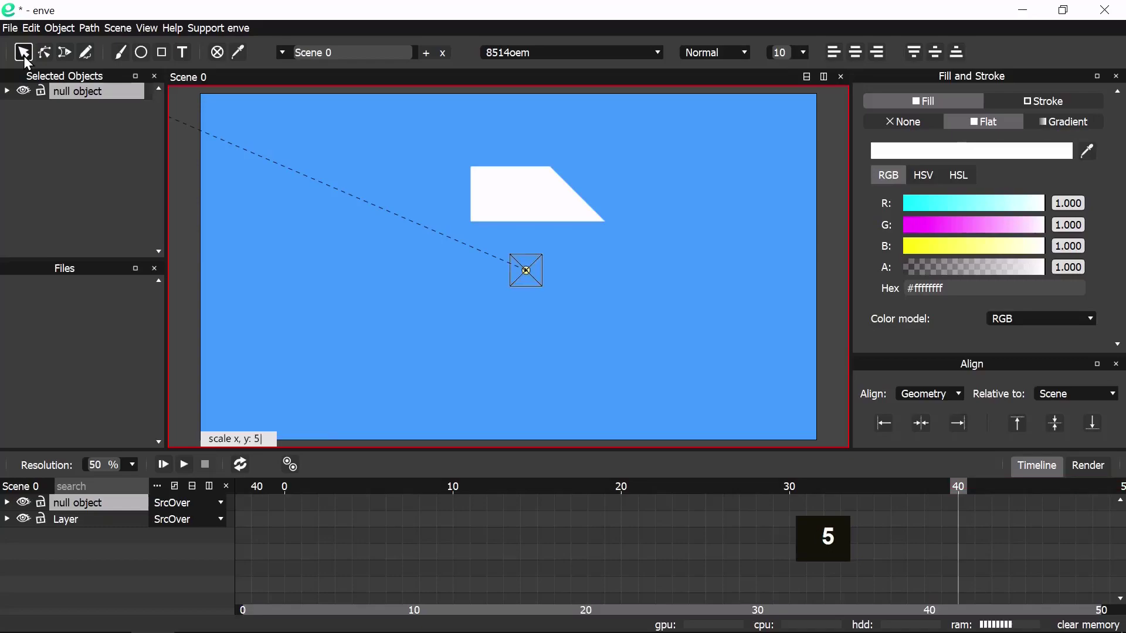
key("Return")
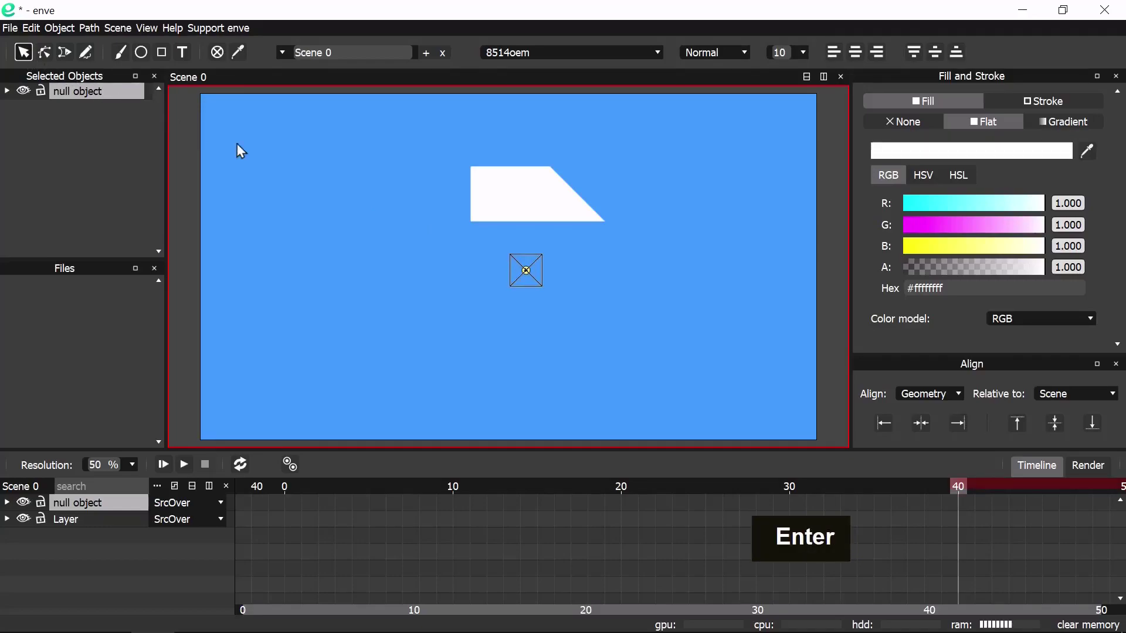
- Centre the null object horizontally and vertically in the scene
left_click(921, 423)
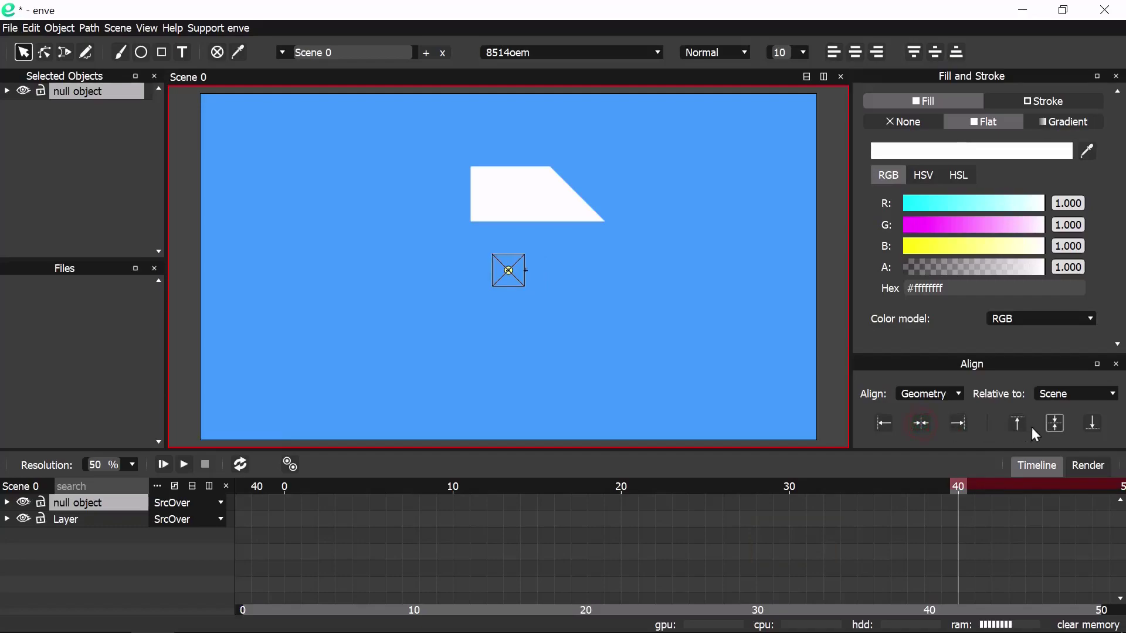
left_click(1053, 427)
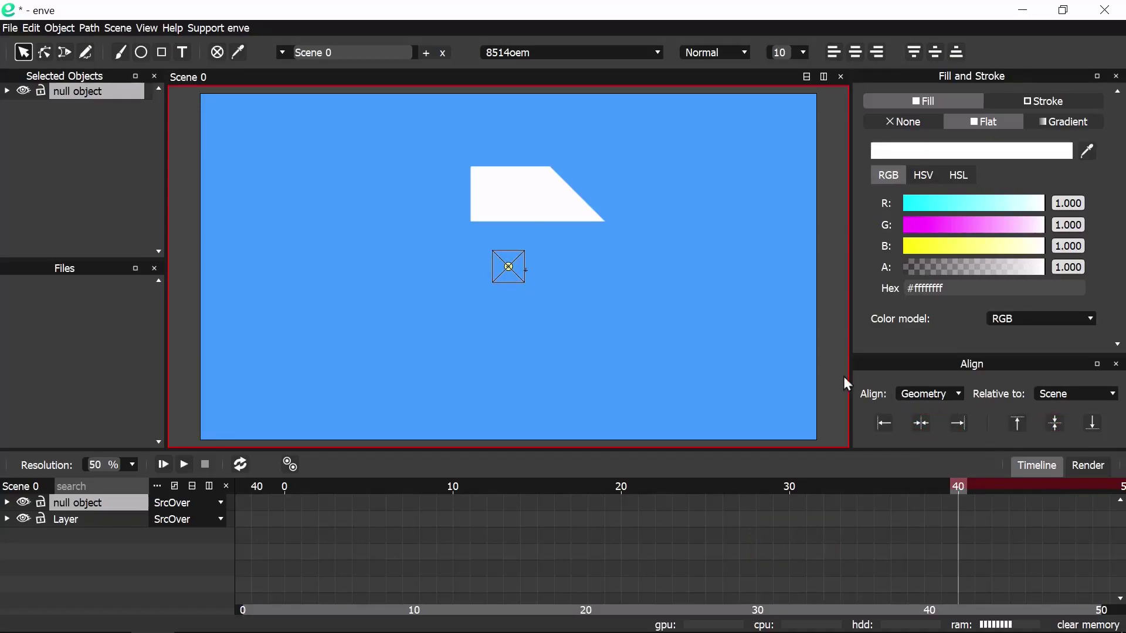
left_click(698, 345)
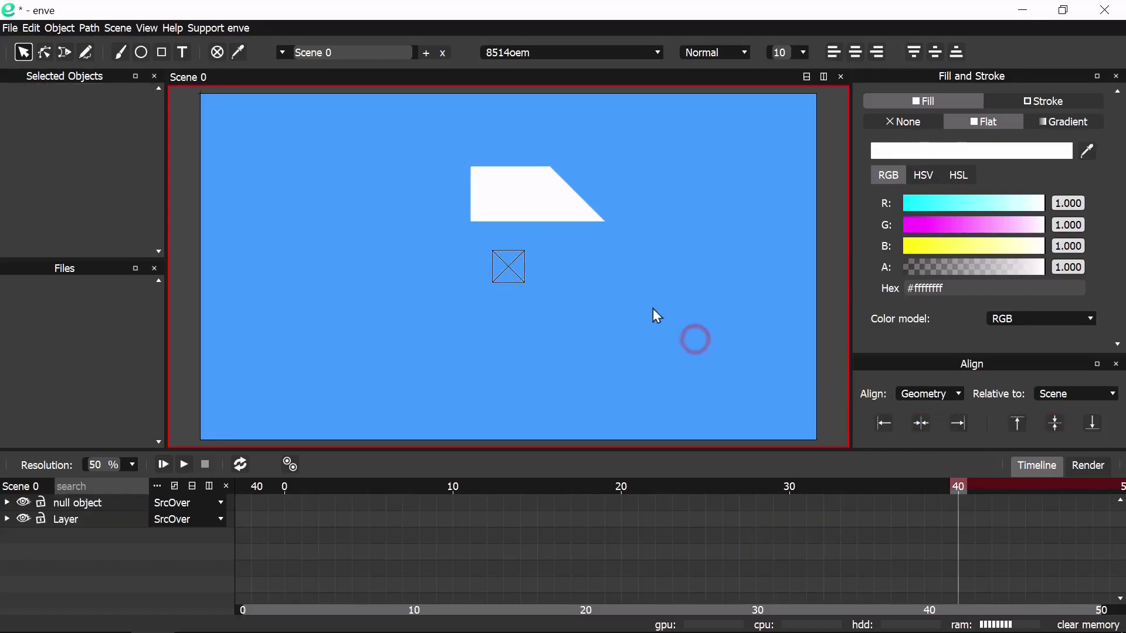
- Give Layer a Parent transform effect targeting the null object
left_click(503, 197)
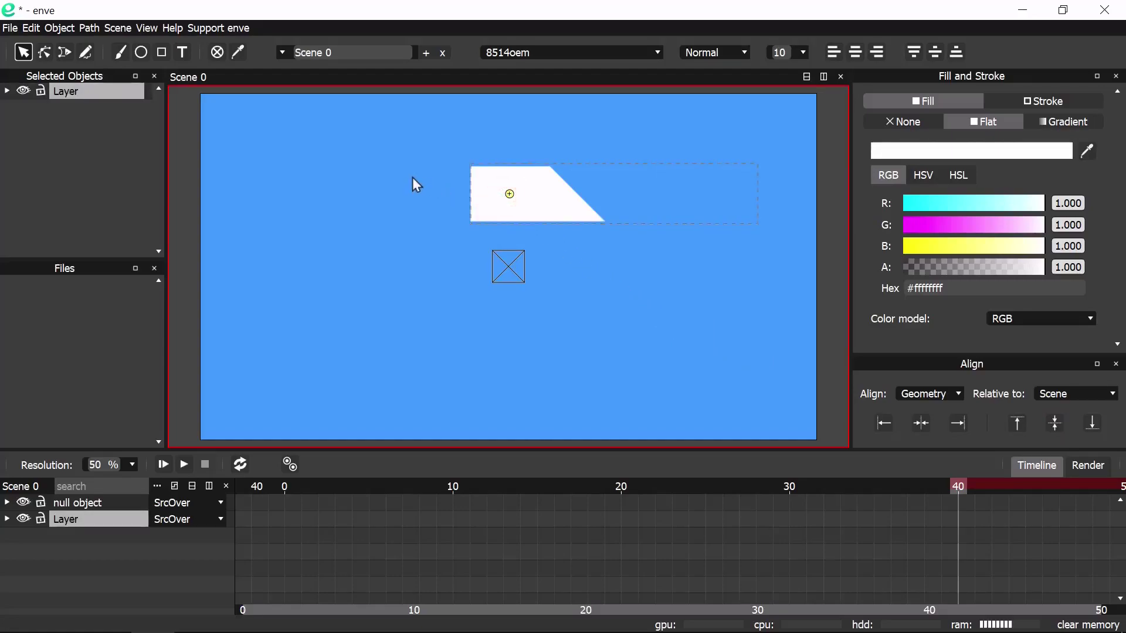
left_click(7, 91)
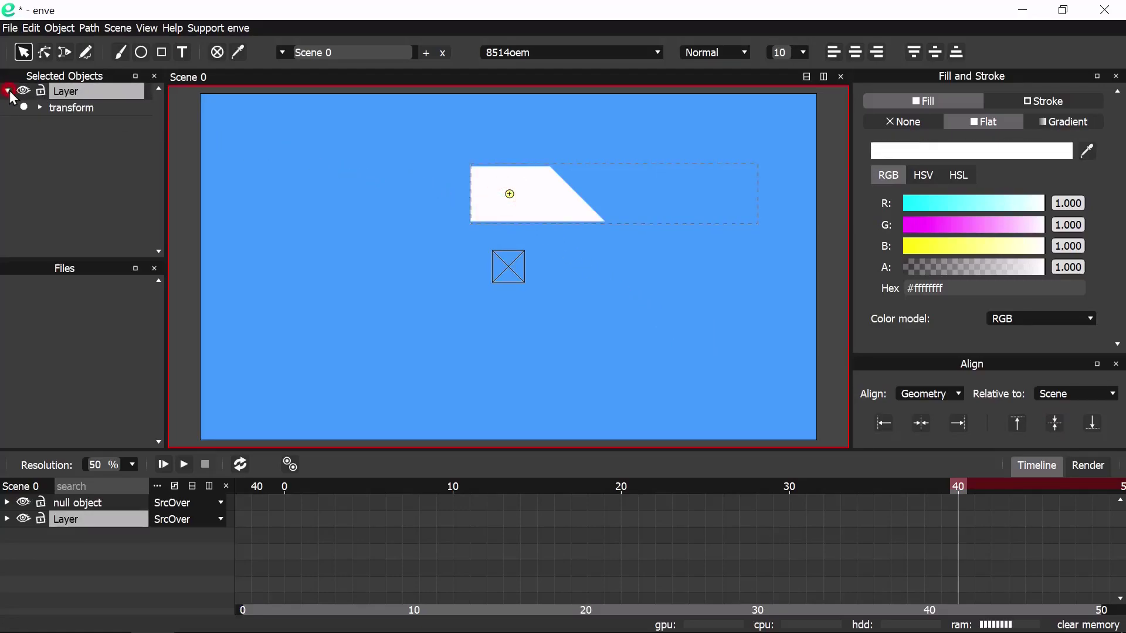
left_click(40, 107)
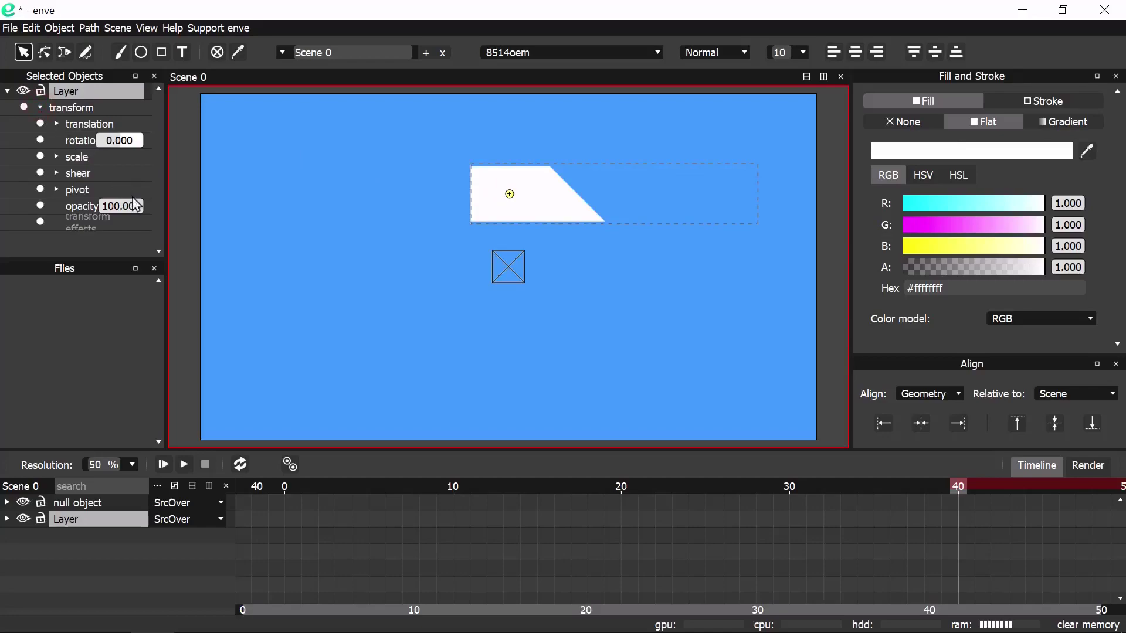
left_click_drag(166, 226, 186, 226)
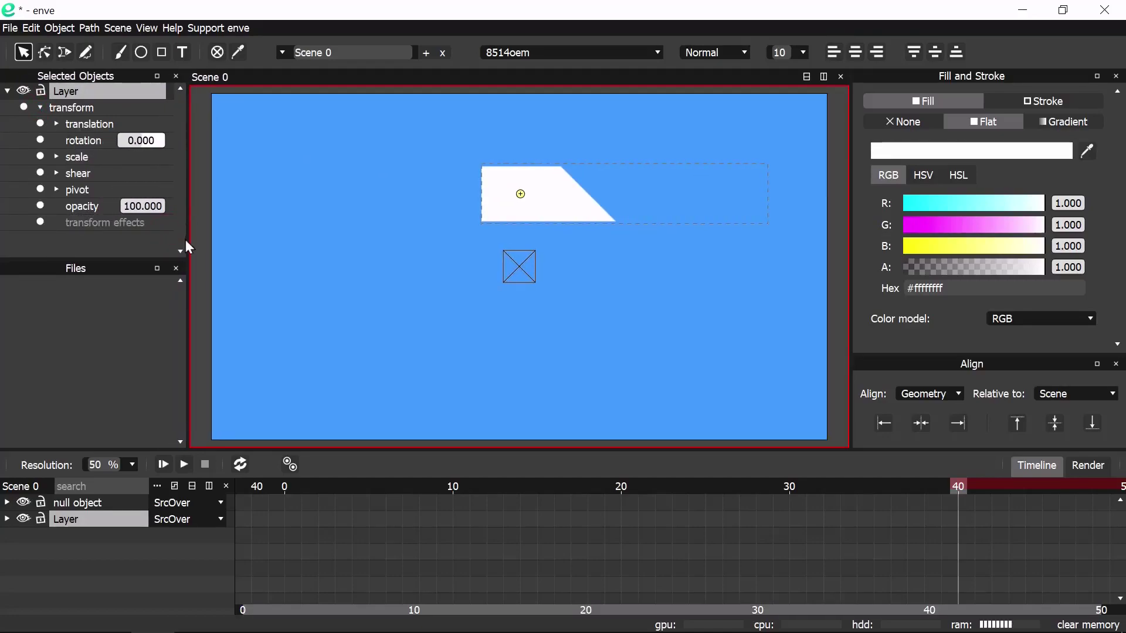
left_click(176, 267)
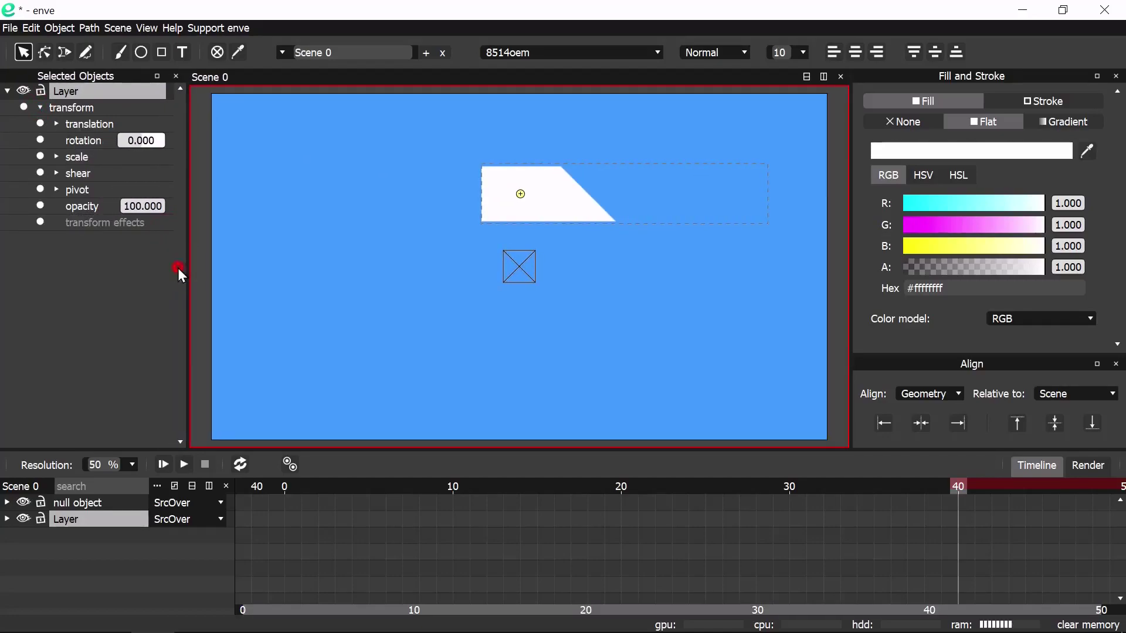
right_click(111, 223)
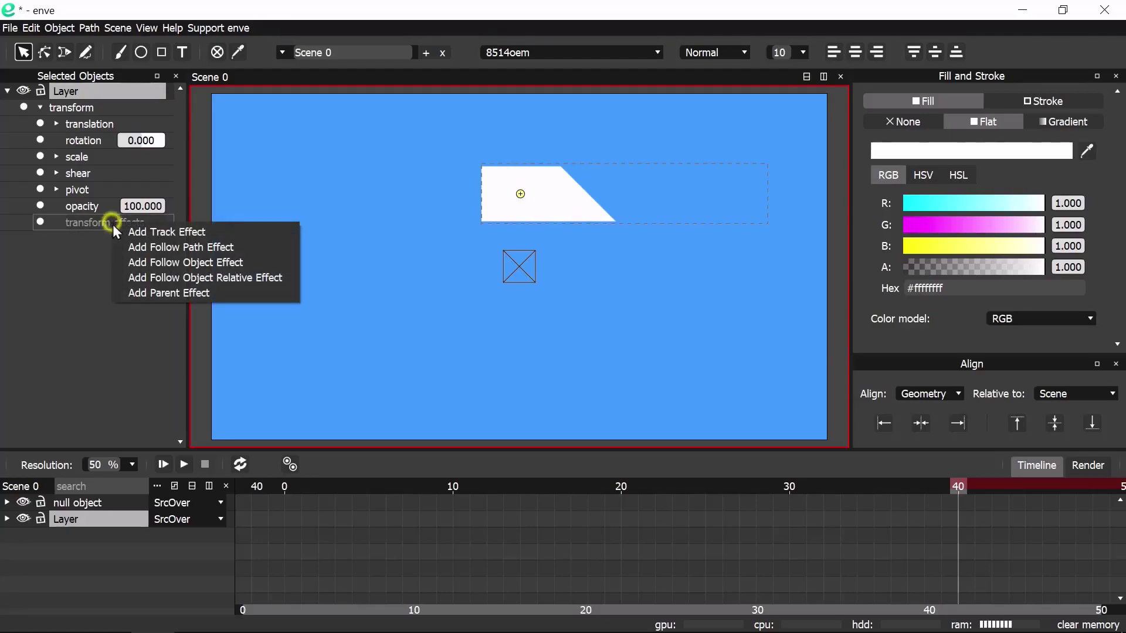
left_click(152, 293)
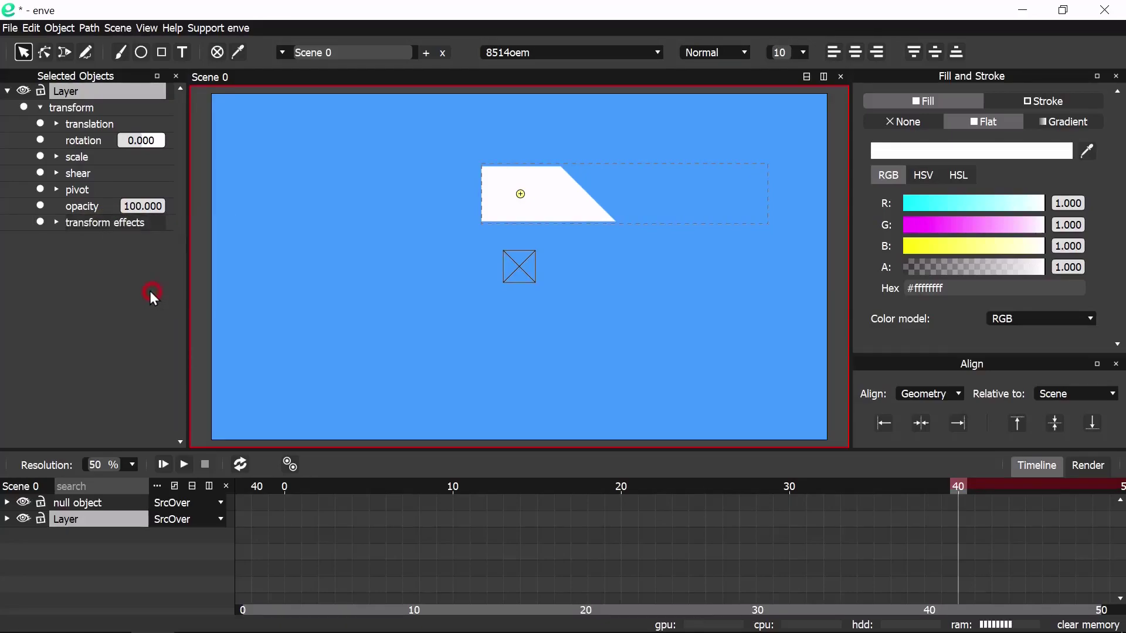
left_click(56, 222)
left_click(72, 239)
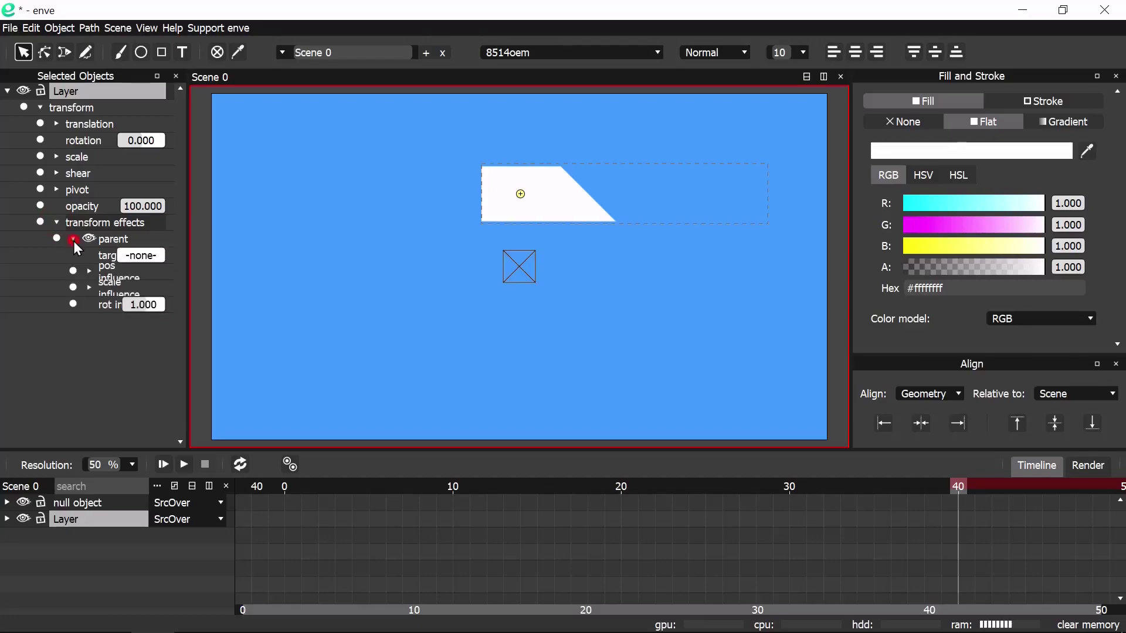
left_click(140, 254)
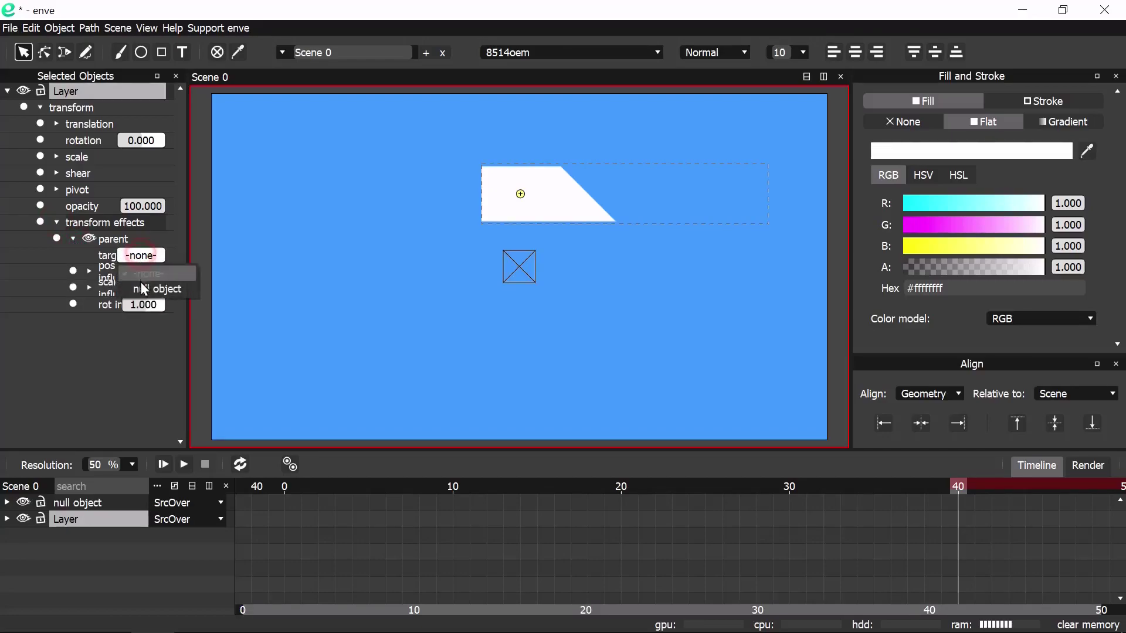
left_click(141, 287)
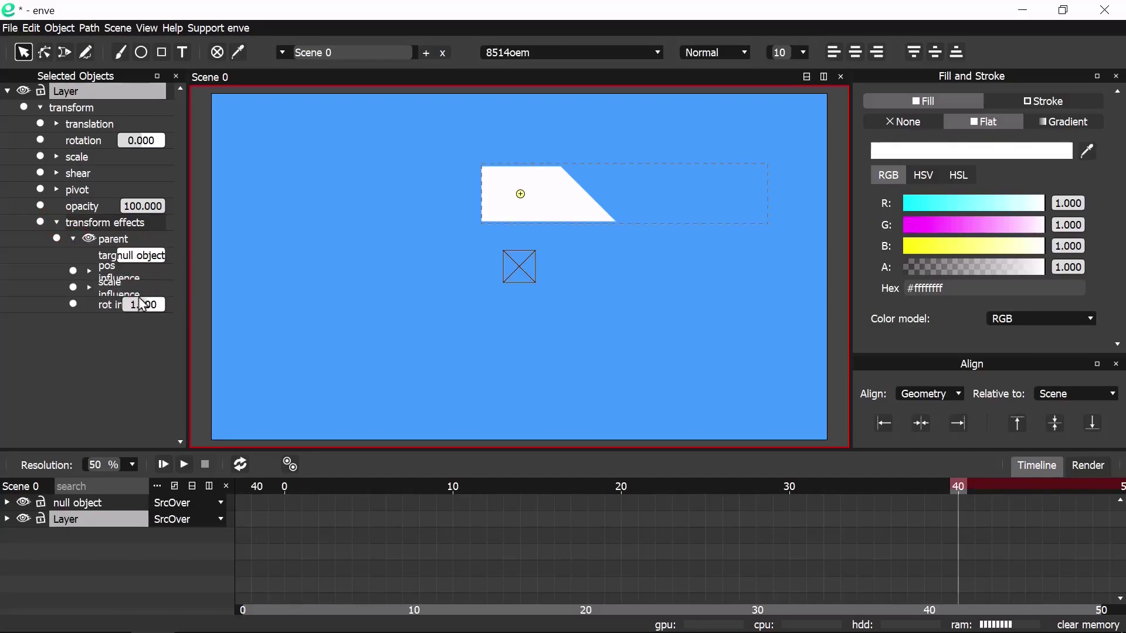
- Group the null object and Layer together
key("shift")
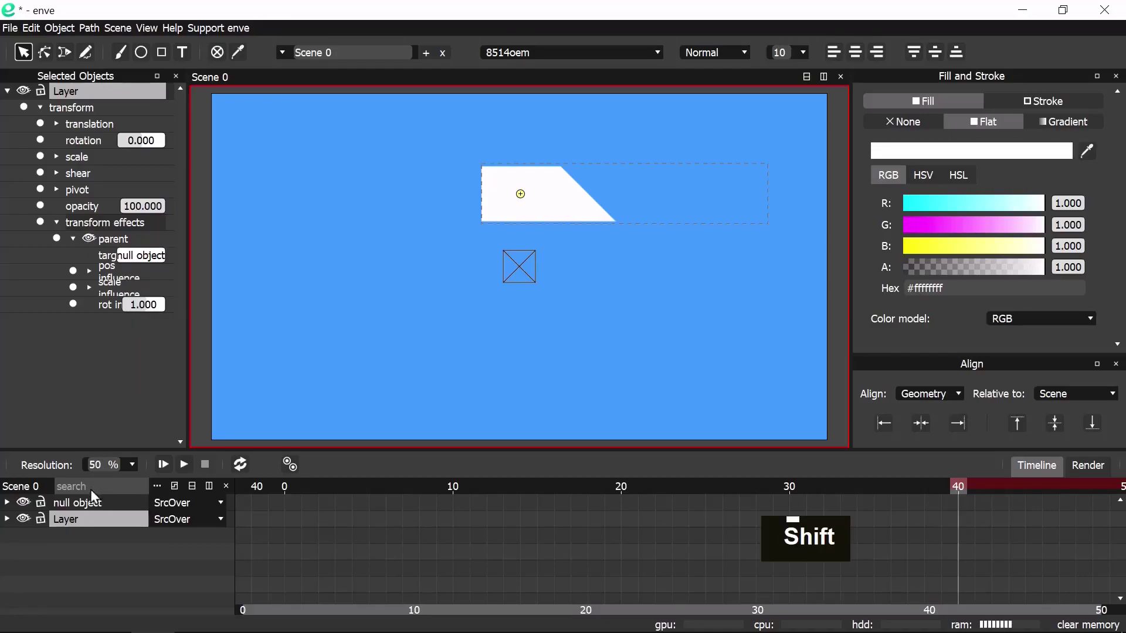
left_click(88, 505, "shift")
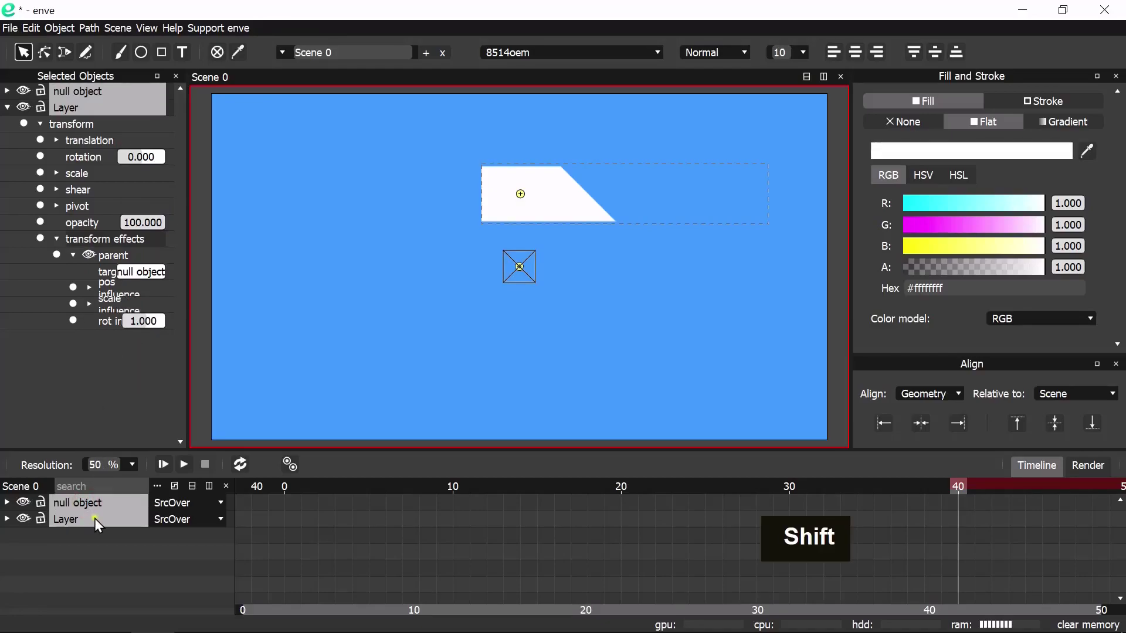
right_click(94, 518)
left_click(114, 508)
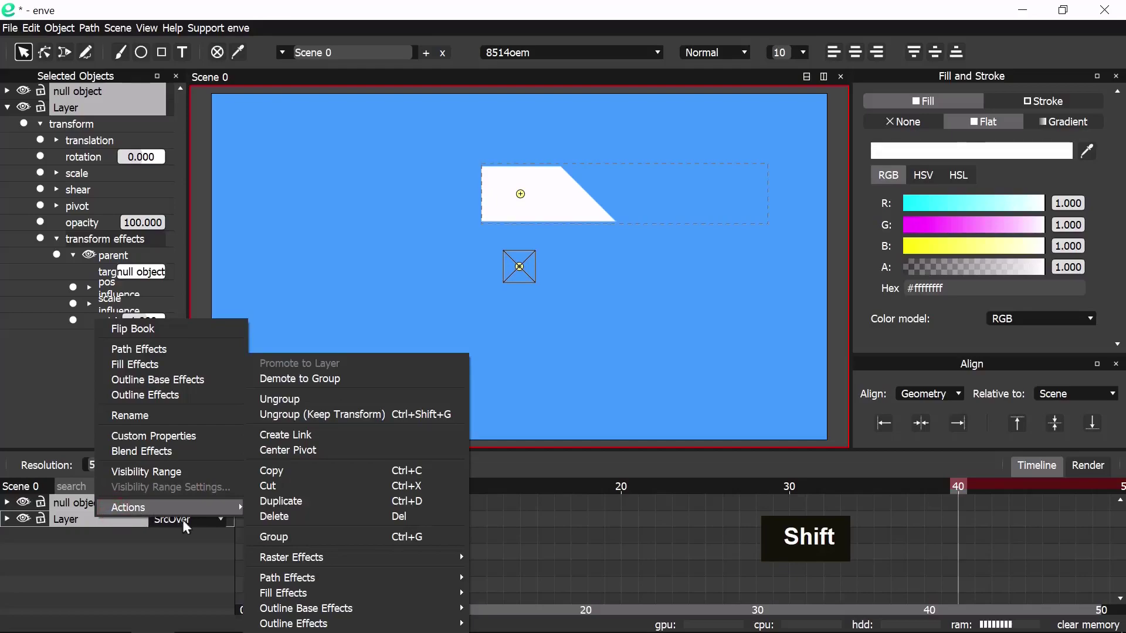
left_click(280, 535)
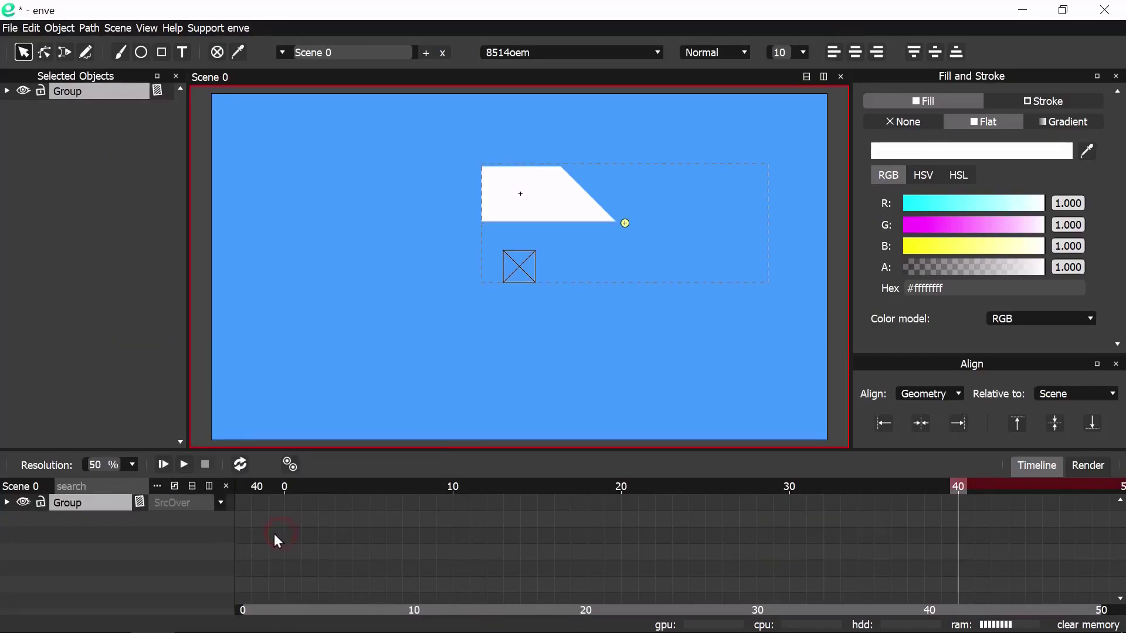
- Duplicate the group as Group 0 and rotate its null object 90° with R90
right_click(105, 504)
left_click(124, 494)
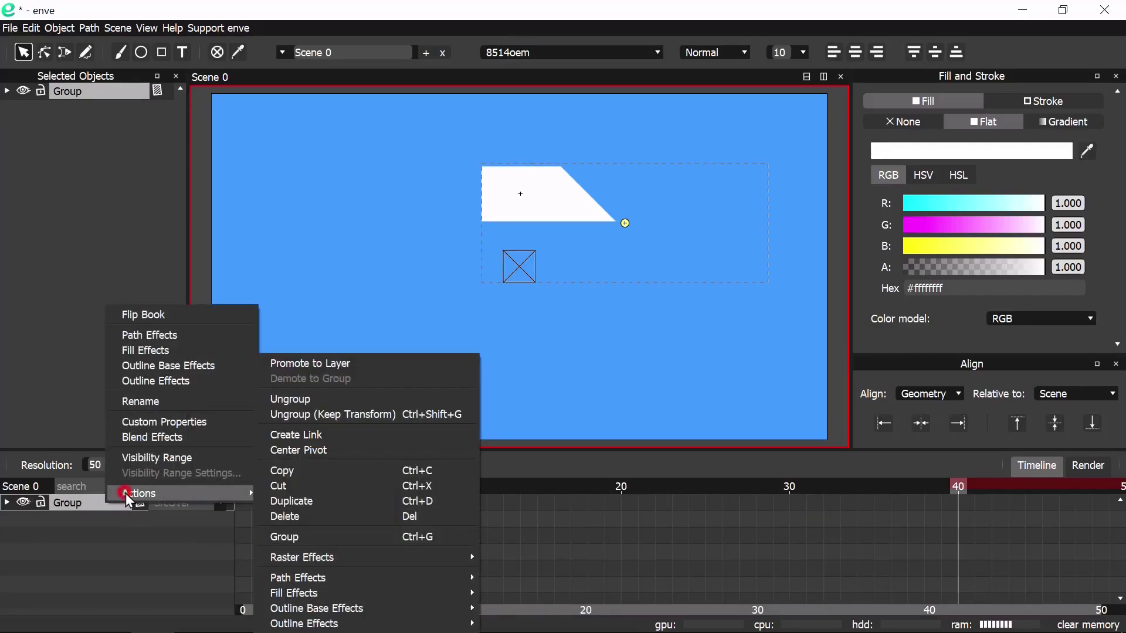
left_click(286, 501)
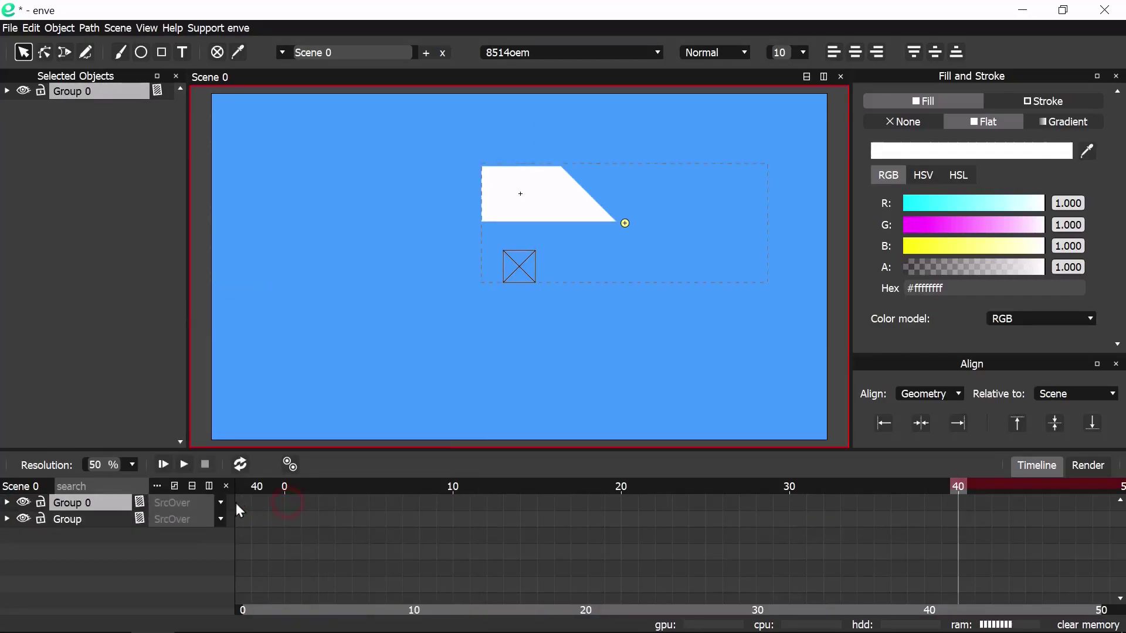
left_click(8, 503)
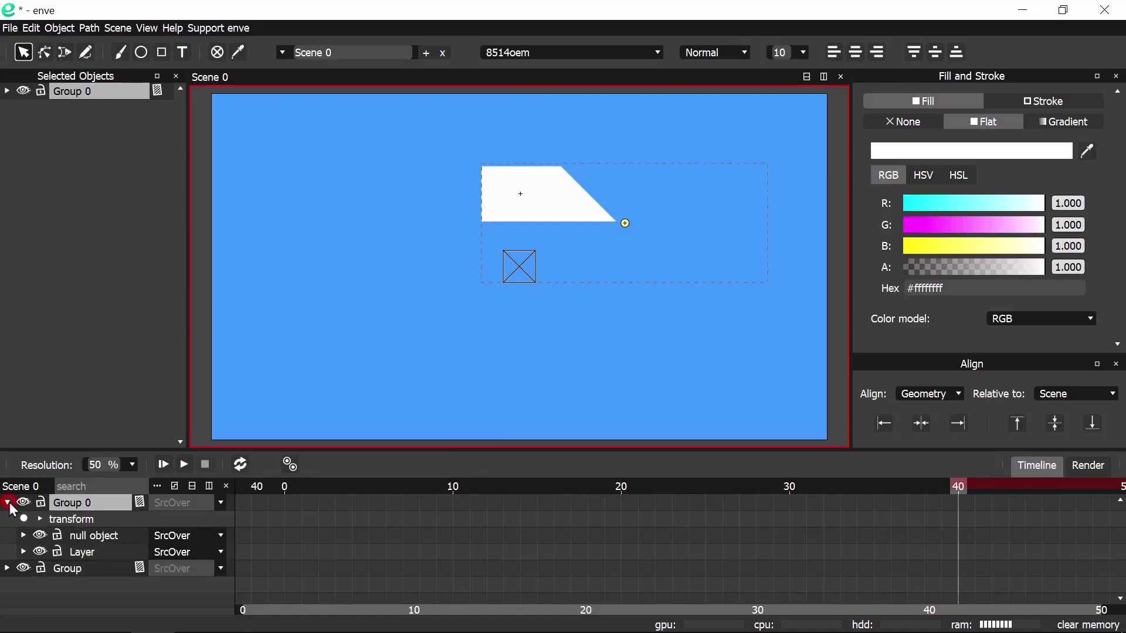
left_click(91, 536)
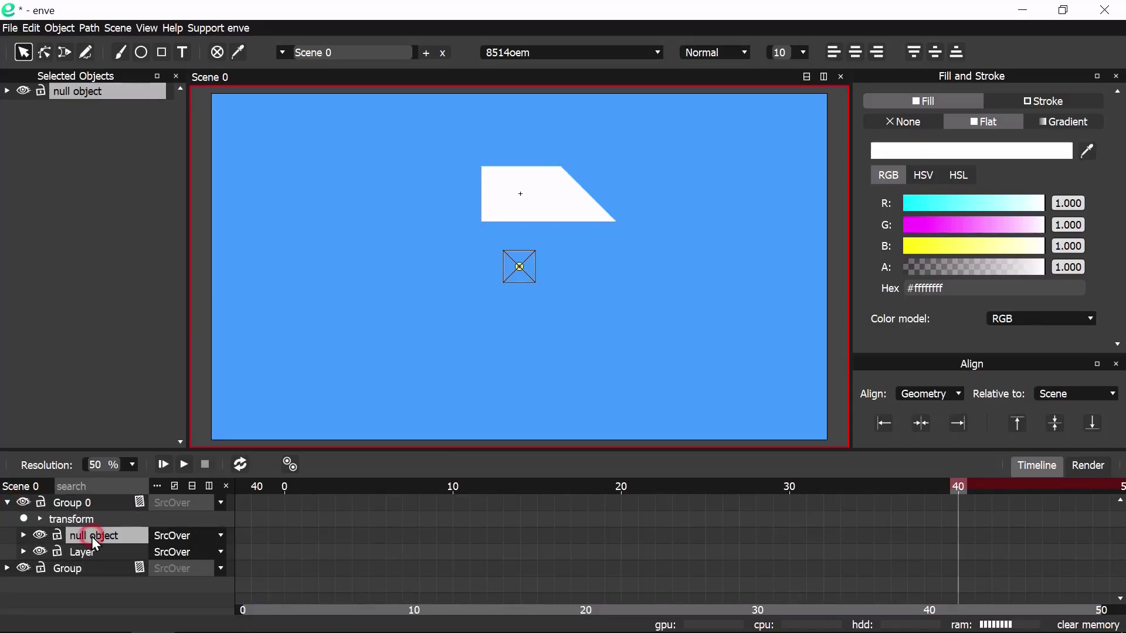
type("r90")
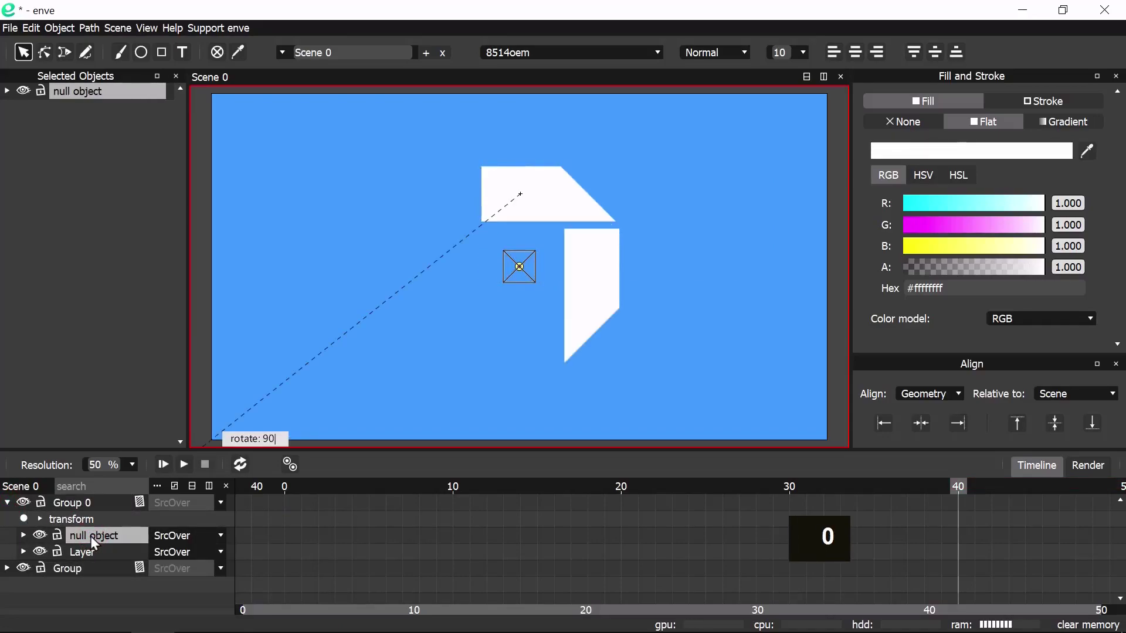
key("Return")
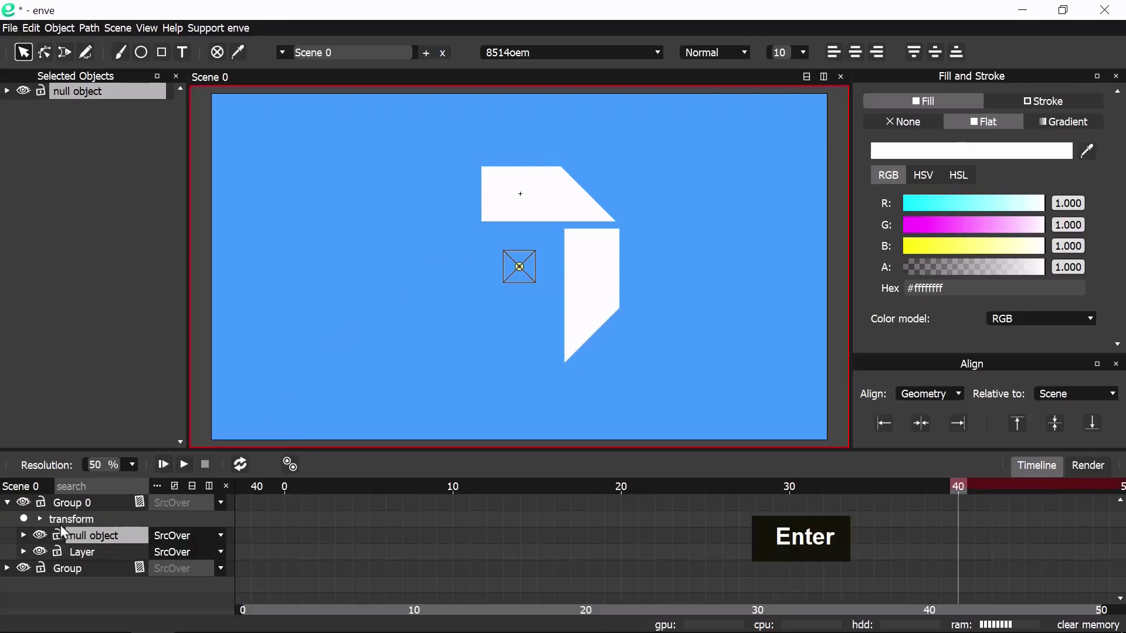
left_click(7, 503)
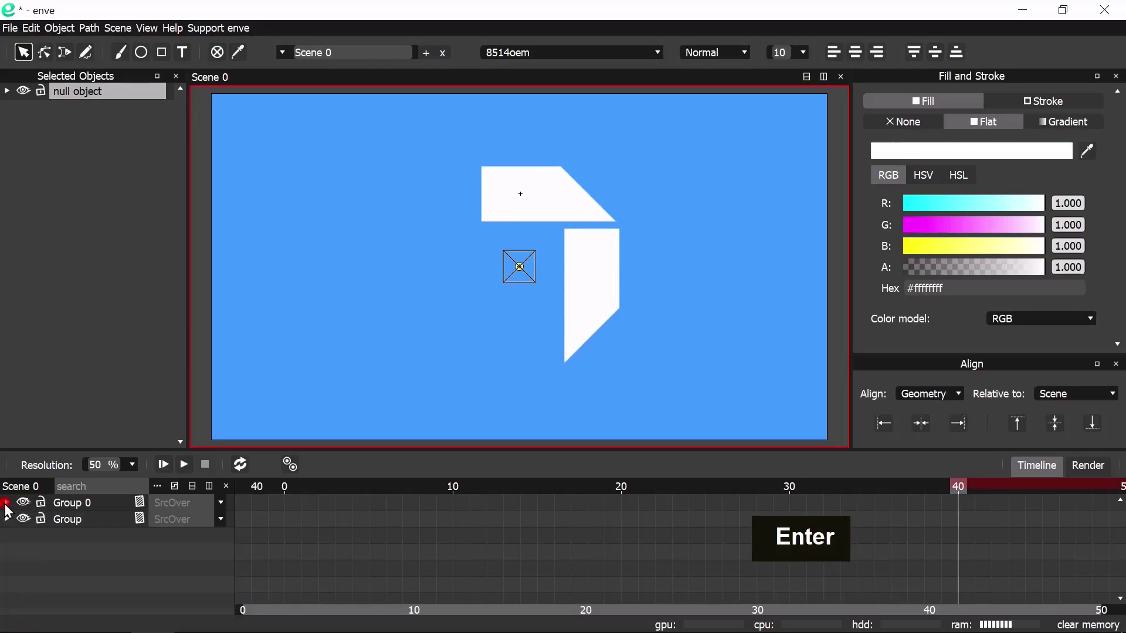
- Duplicate Group 0 into Group 1 and rotate Group 1's null object 90°
left_click(63, 503)
right_click(89, 504)
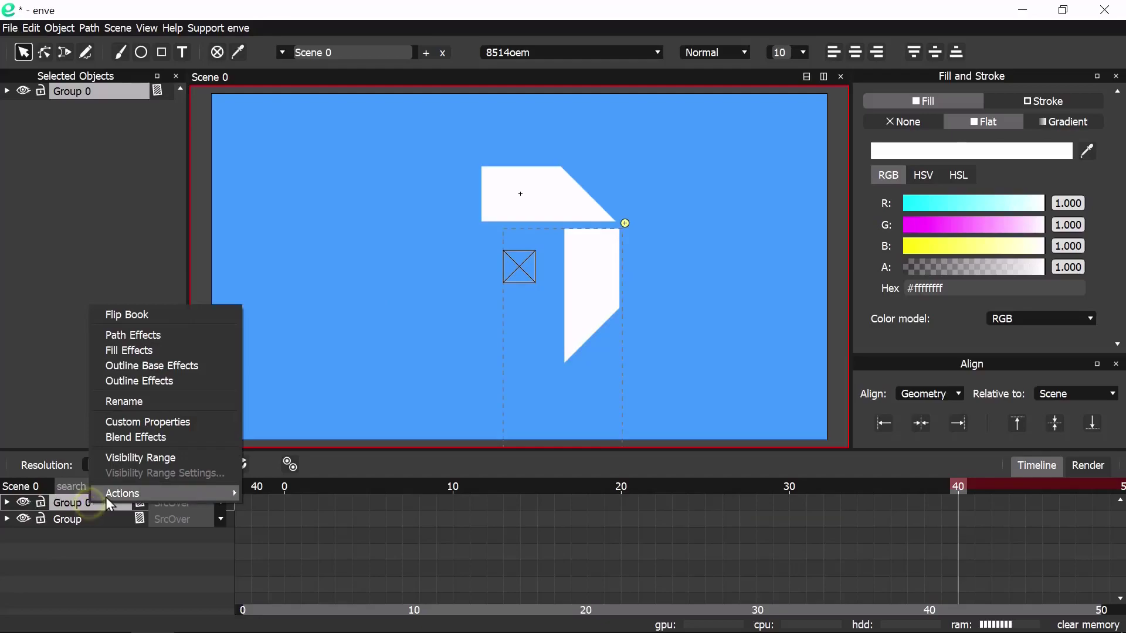
left_click(109, 495)
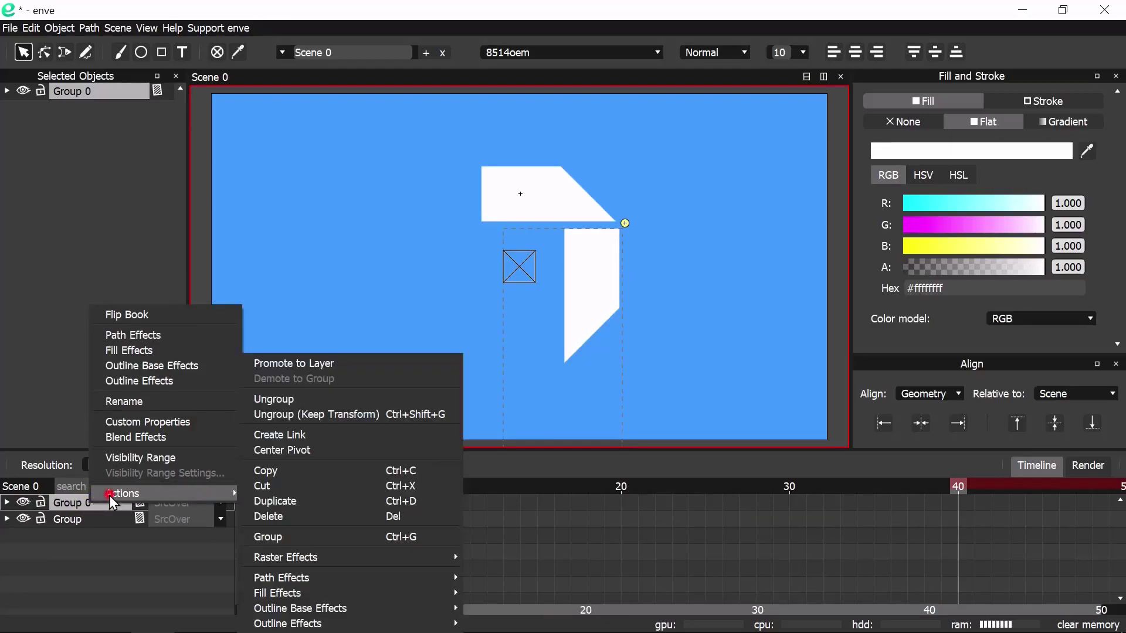
left_click(276, 500)
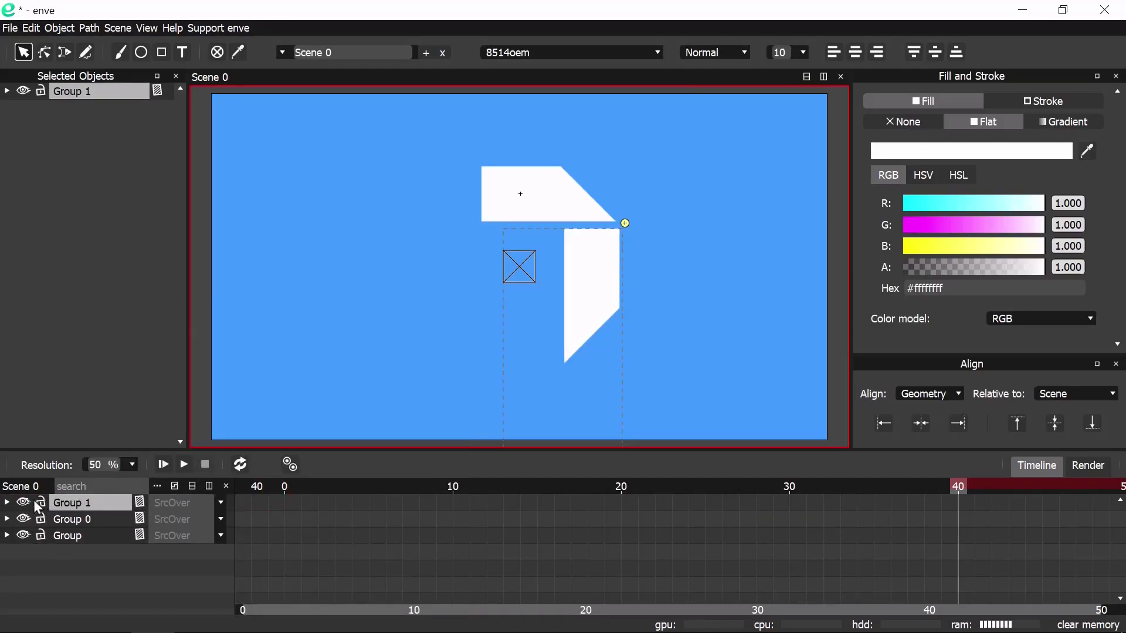
left_click(7, 503)
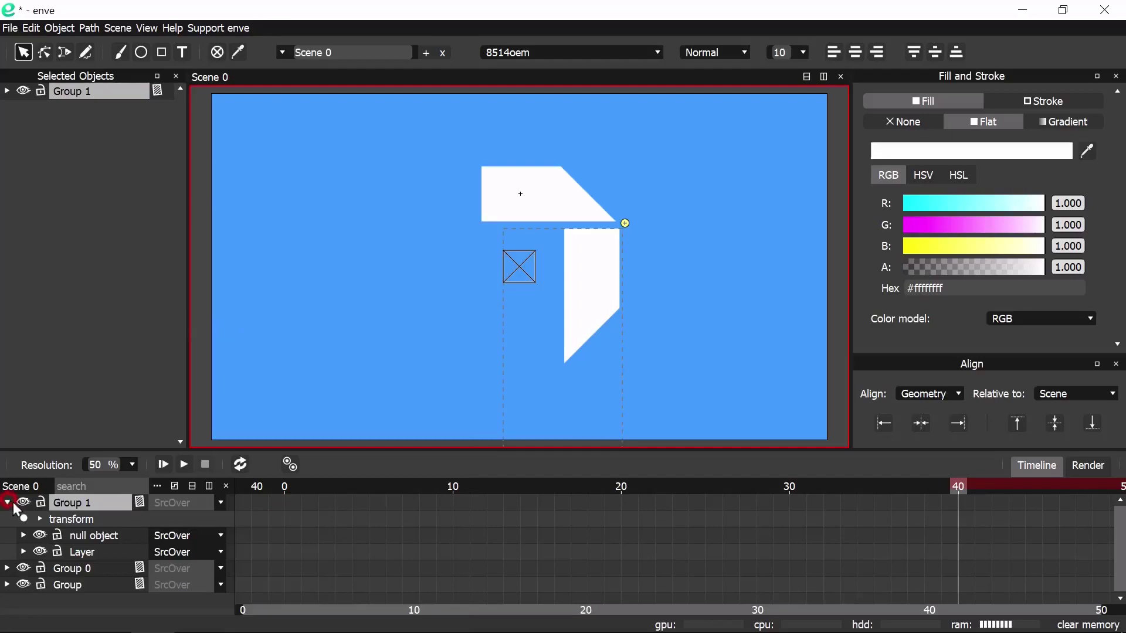
left_click(95, 536)
type("rotate: 0.000")
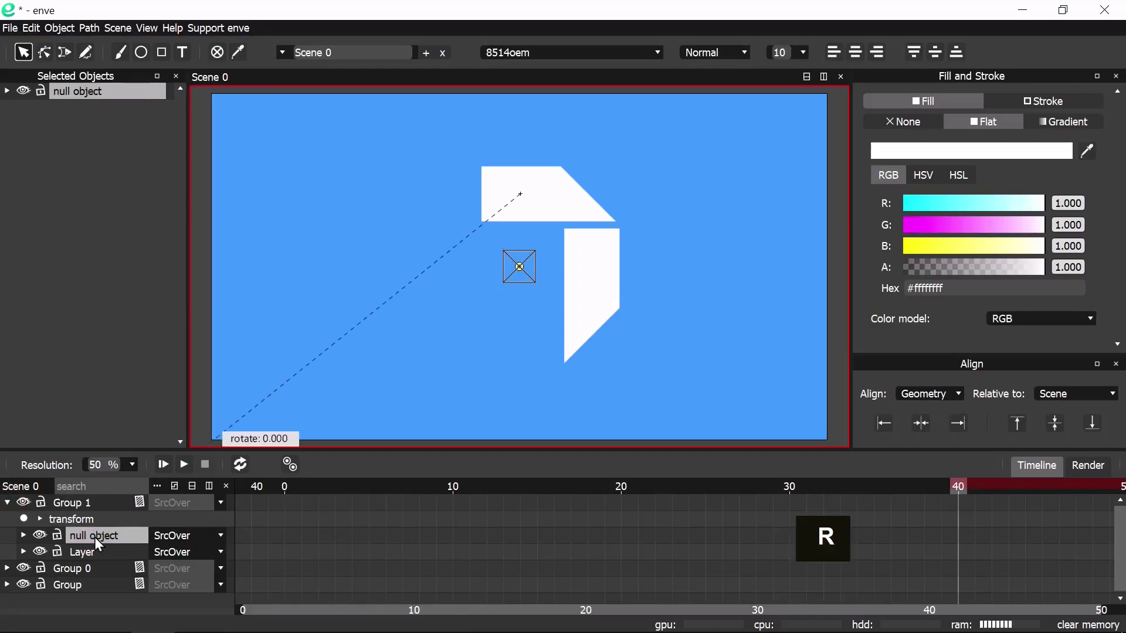
type("90")
key("Return")
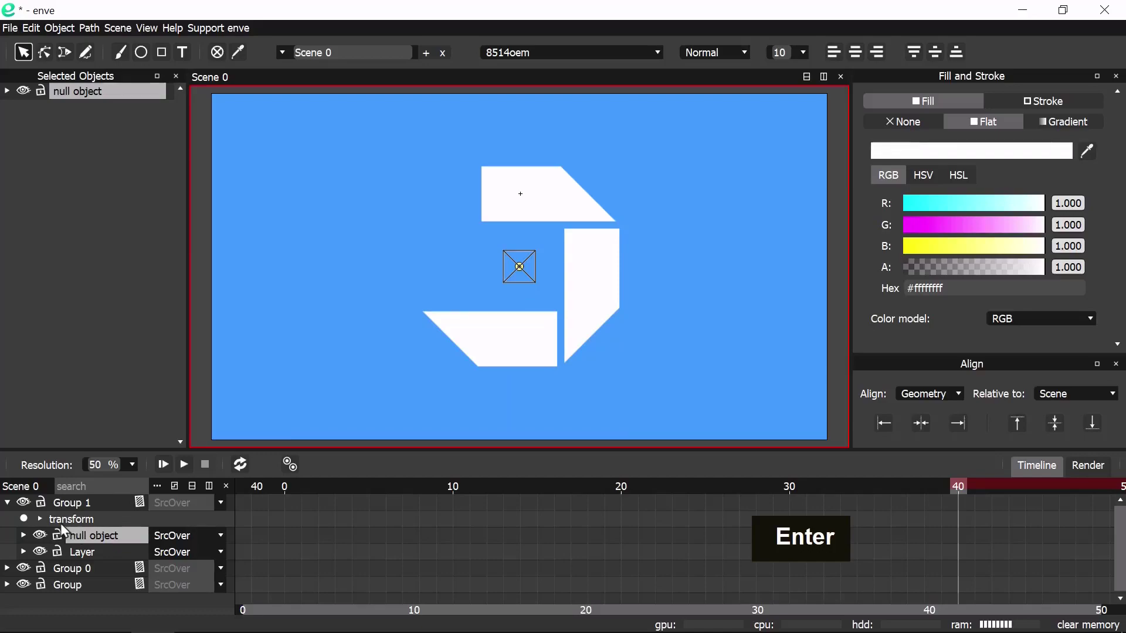
left_click(7, 503)
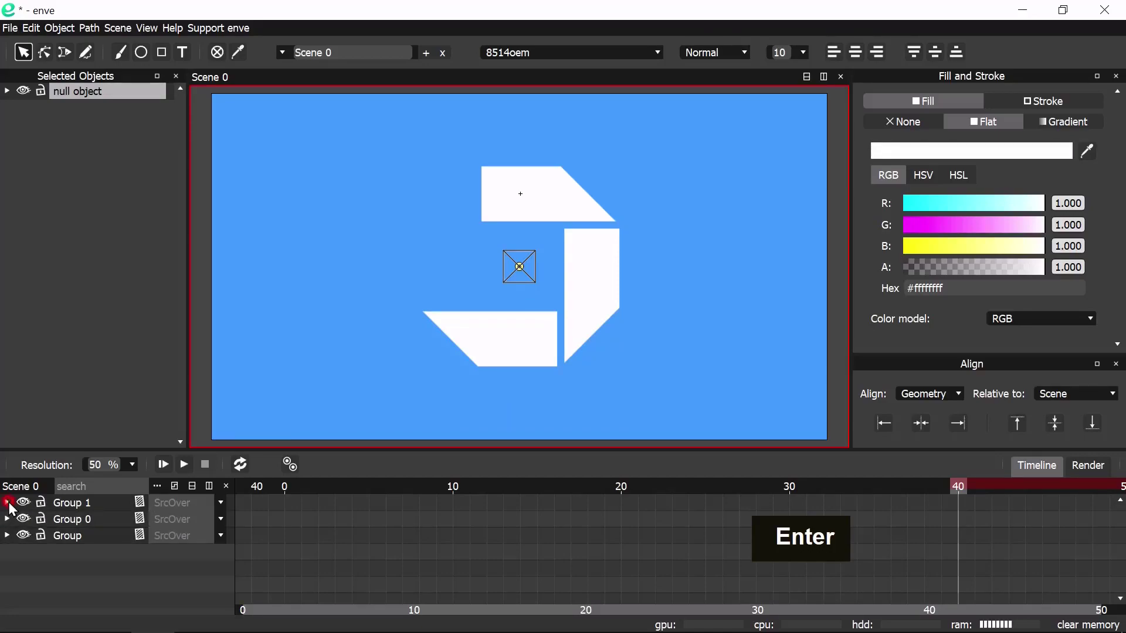
- Duplicate Group 1 into Group 2 and rotate Group 2's null object 90°
left_click(66, 502)
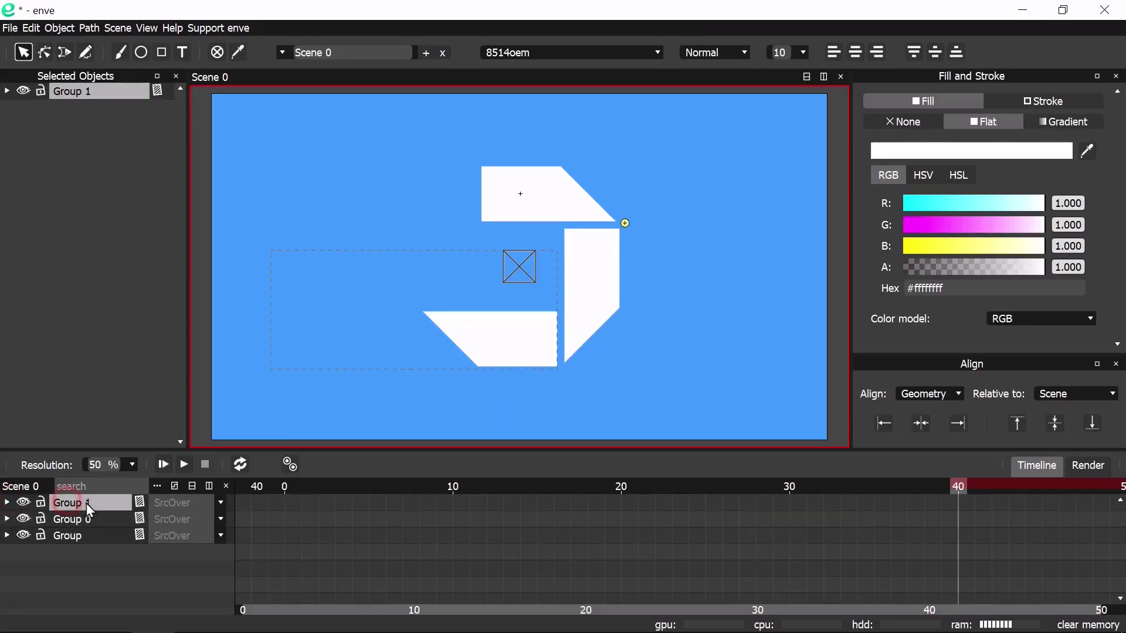
right_click(87, 503)
left_click(110, 494)
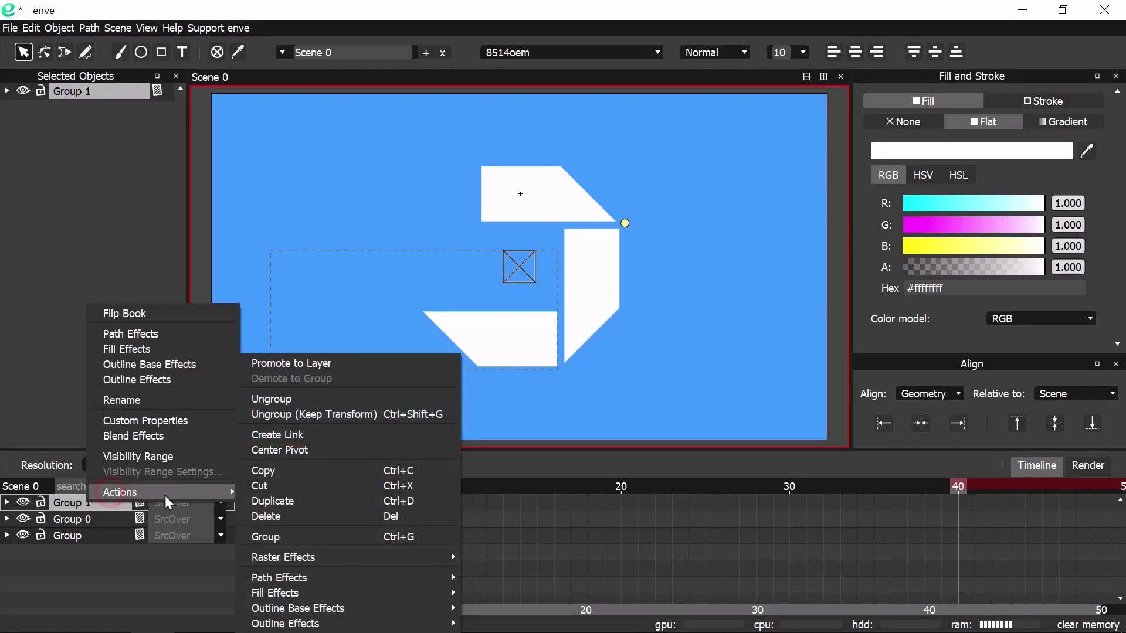
left_click(267, 501)
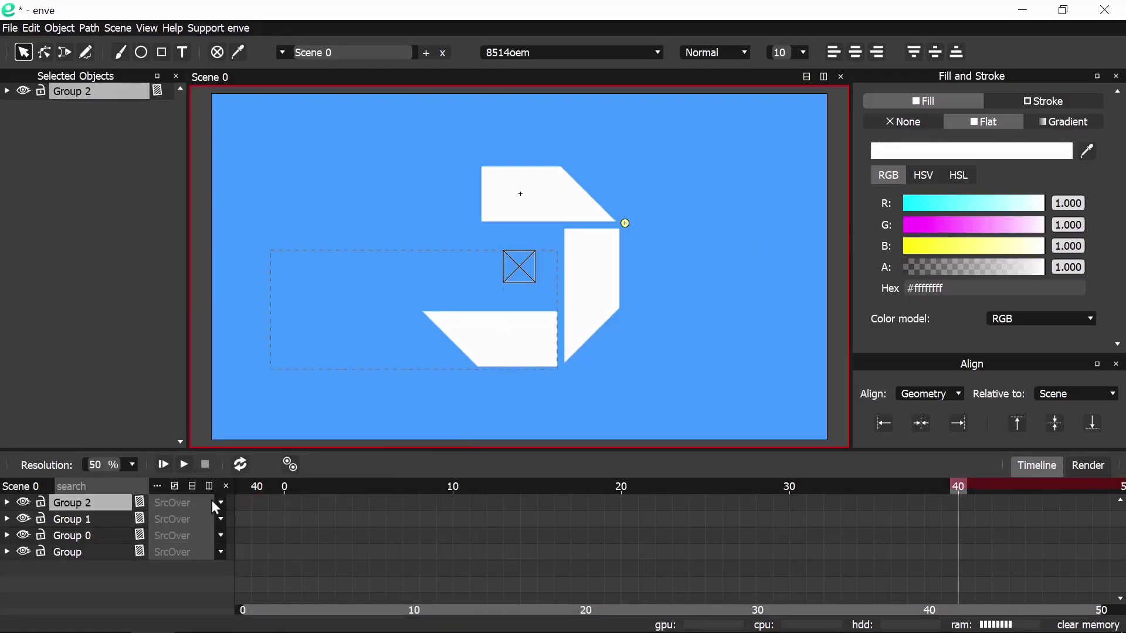
left_click(7, 502)
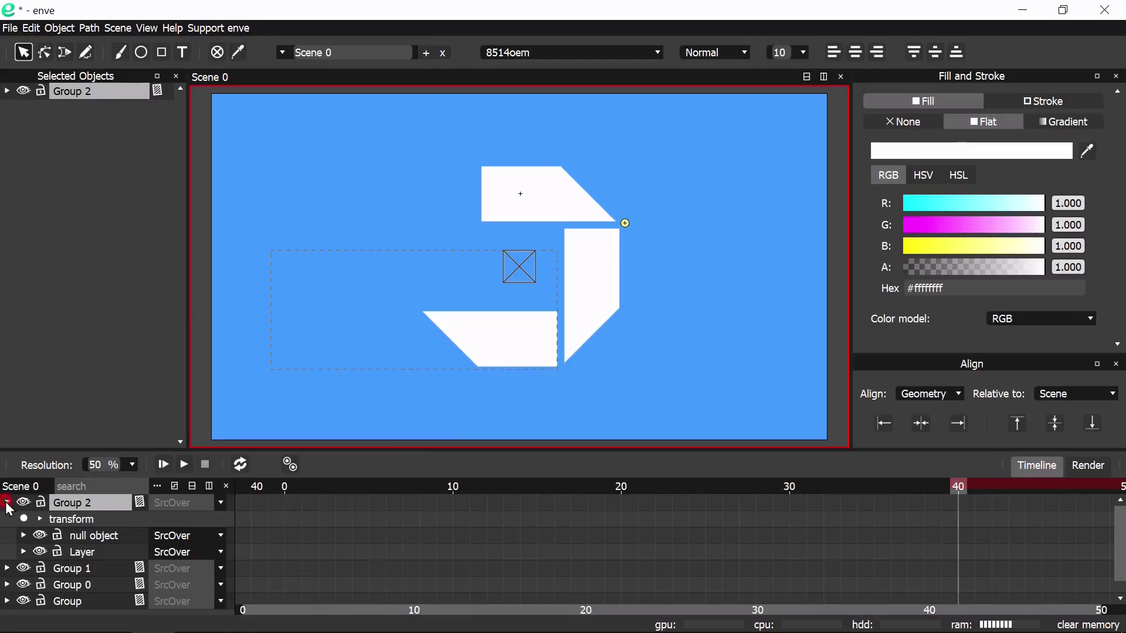
left_click(76, 535)
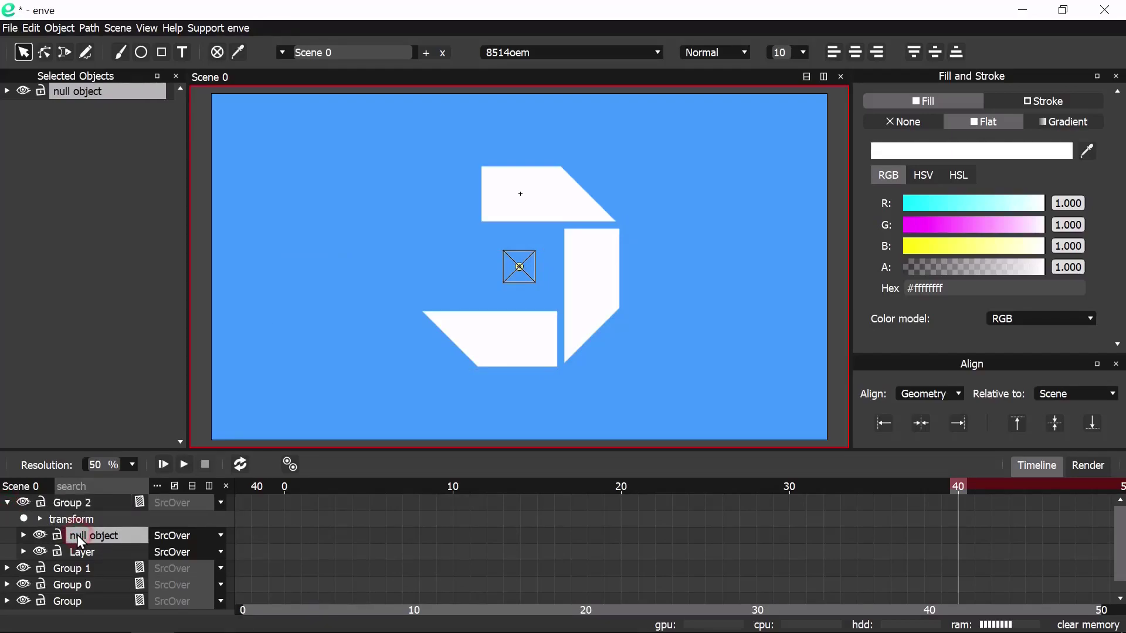
type("r90")
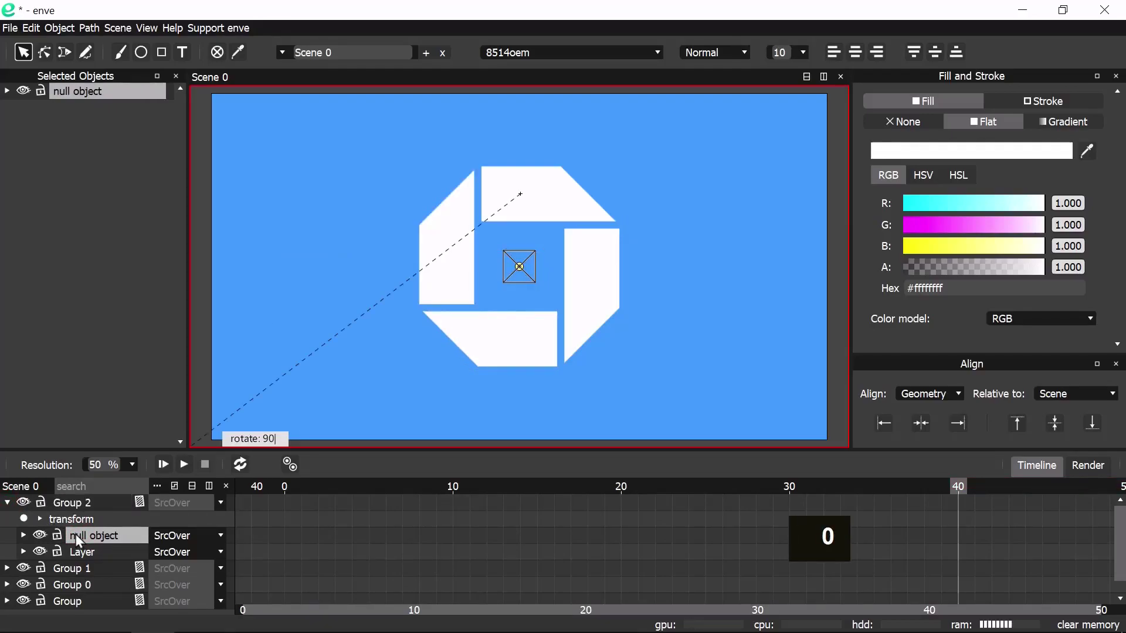
key("Return")
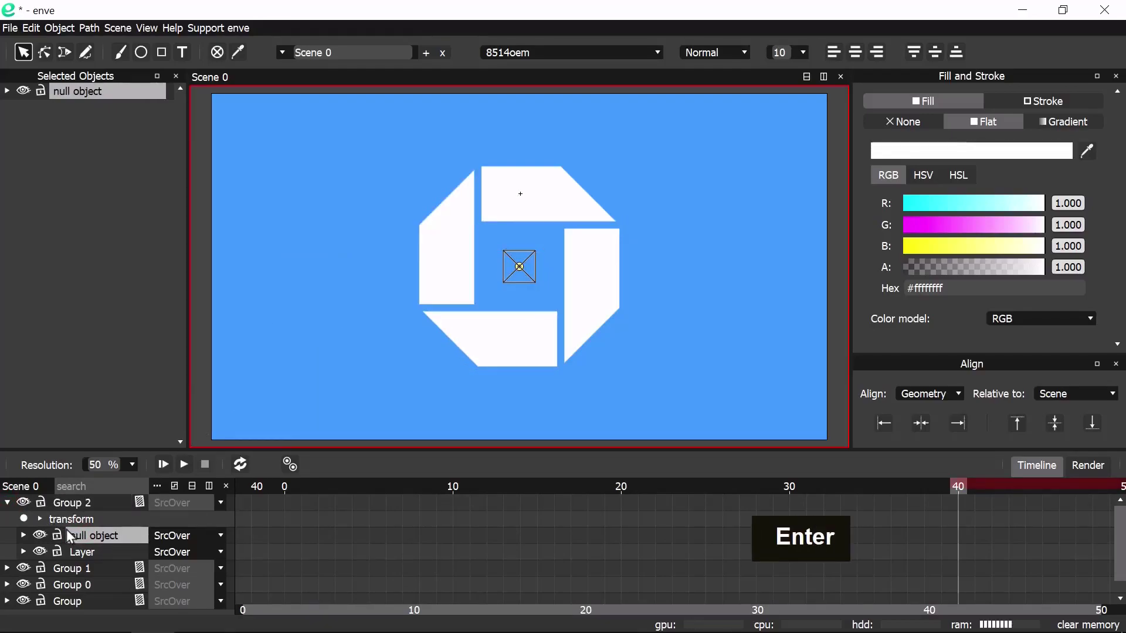
left_click(8, 502)
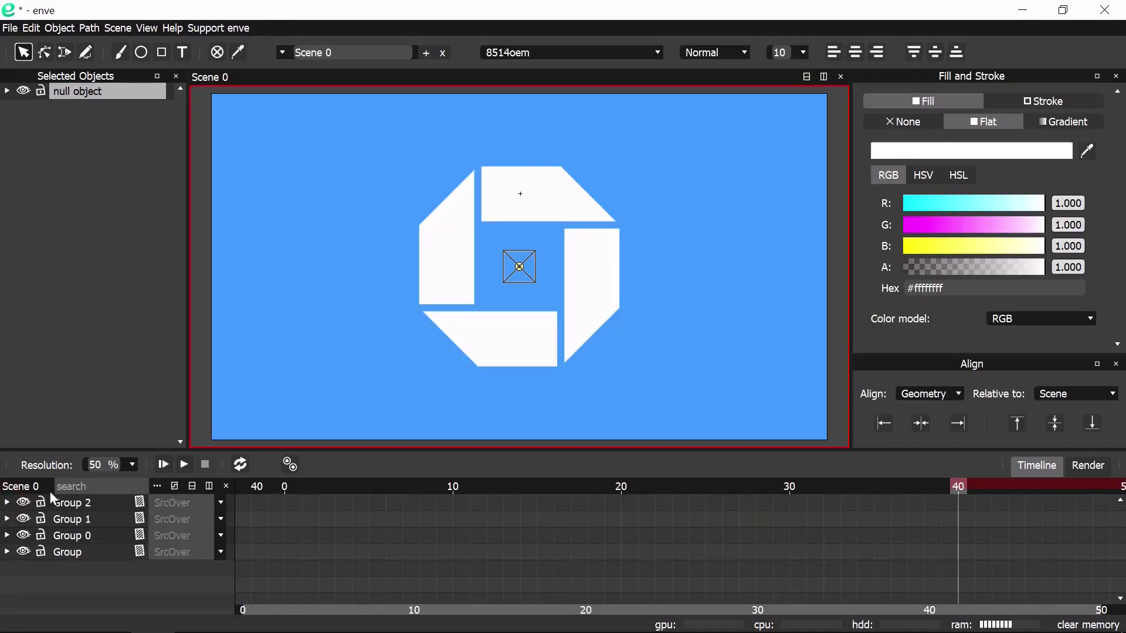
- Play the logo animation from frame 0 twice to watch all four pieces reveal
left_click(163, 466)
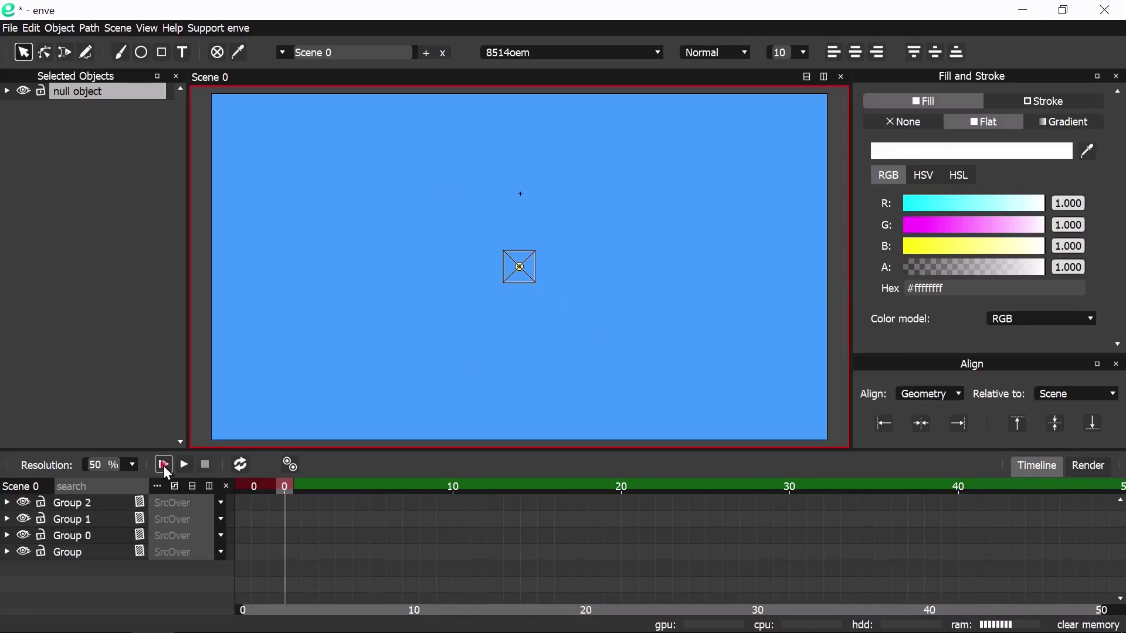
left_click(163, 465)
- Add Scene 0 to the render queue and show the Render panel
left_click(120, 28)
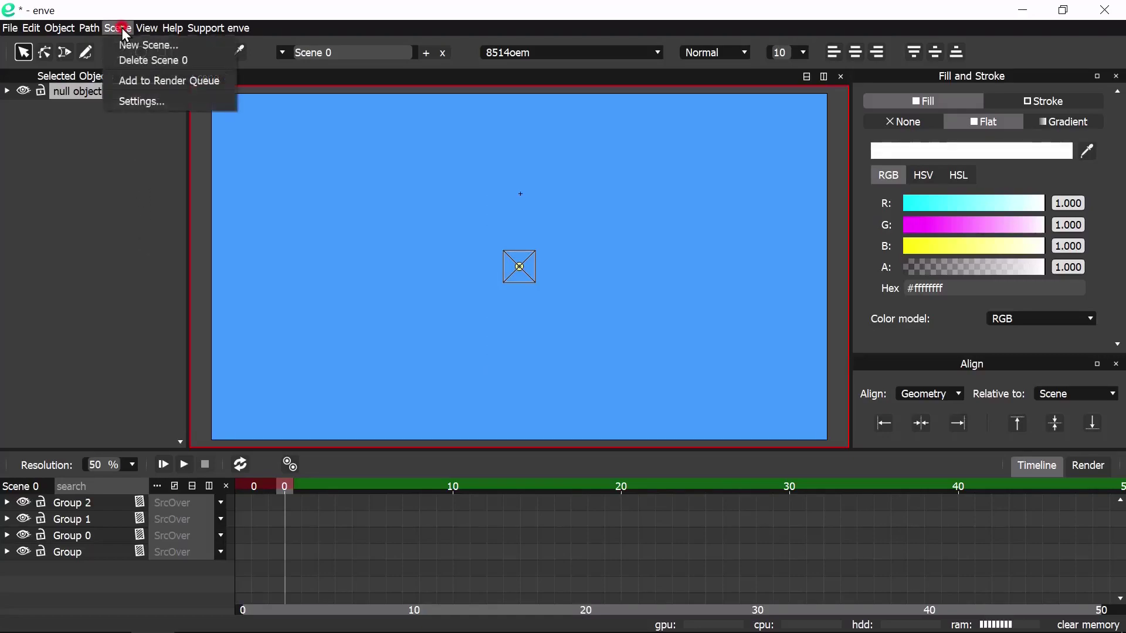
left_click(125, 81)
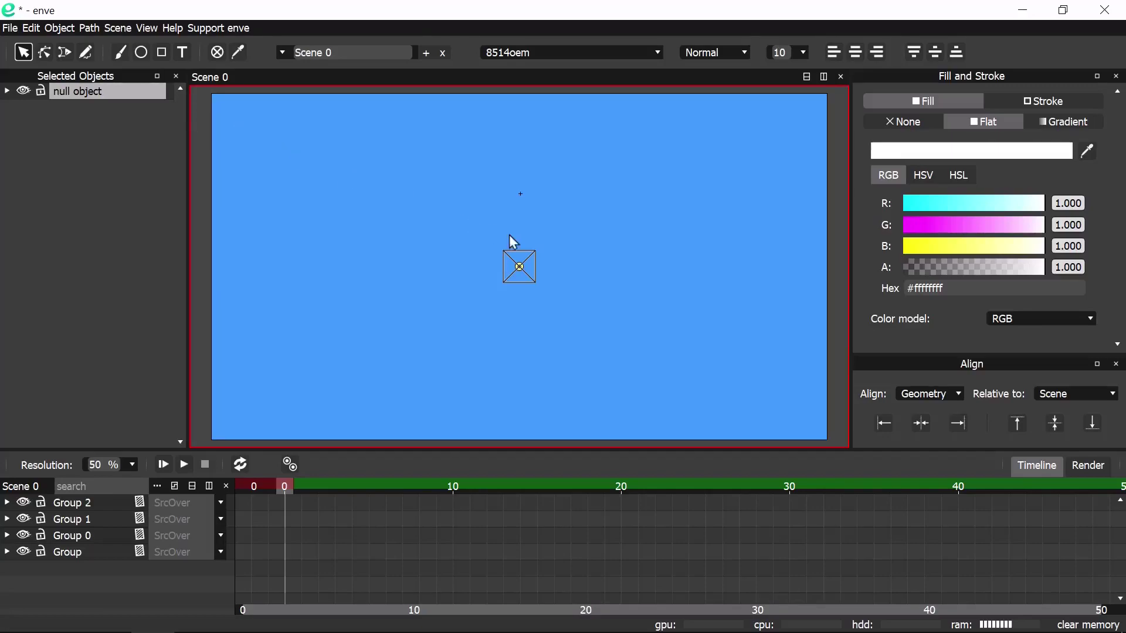
left_click(1087, 466)
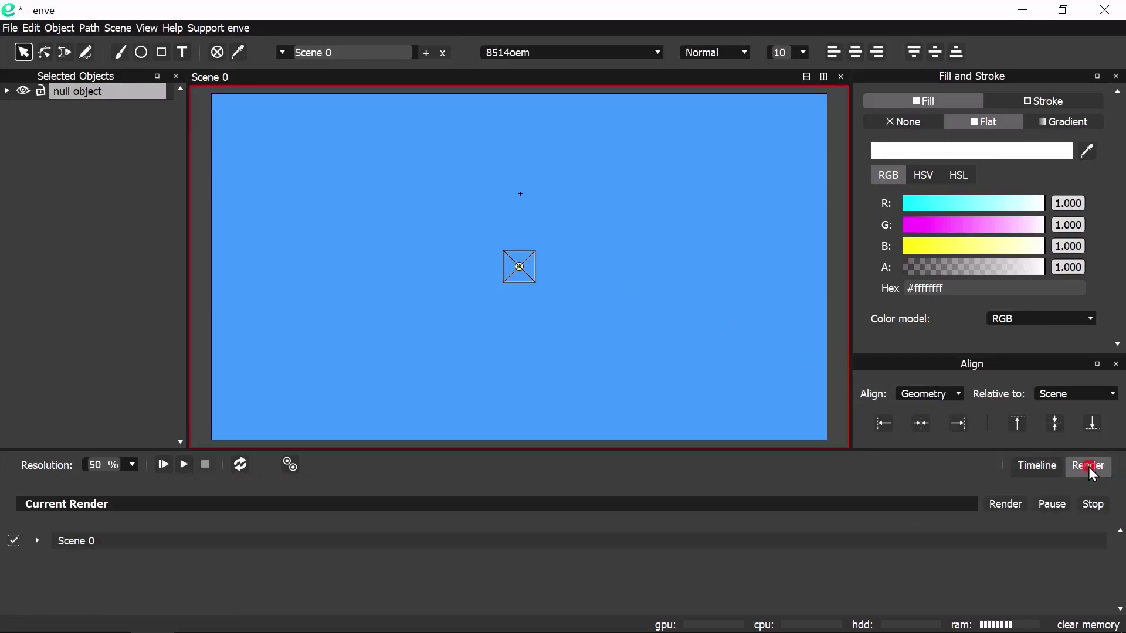
- Set Scene 0's render destination to logo-animation in the Desktop svg folder
left_click(37, 542)
scroll(75, 550, "down", 1)
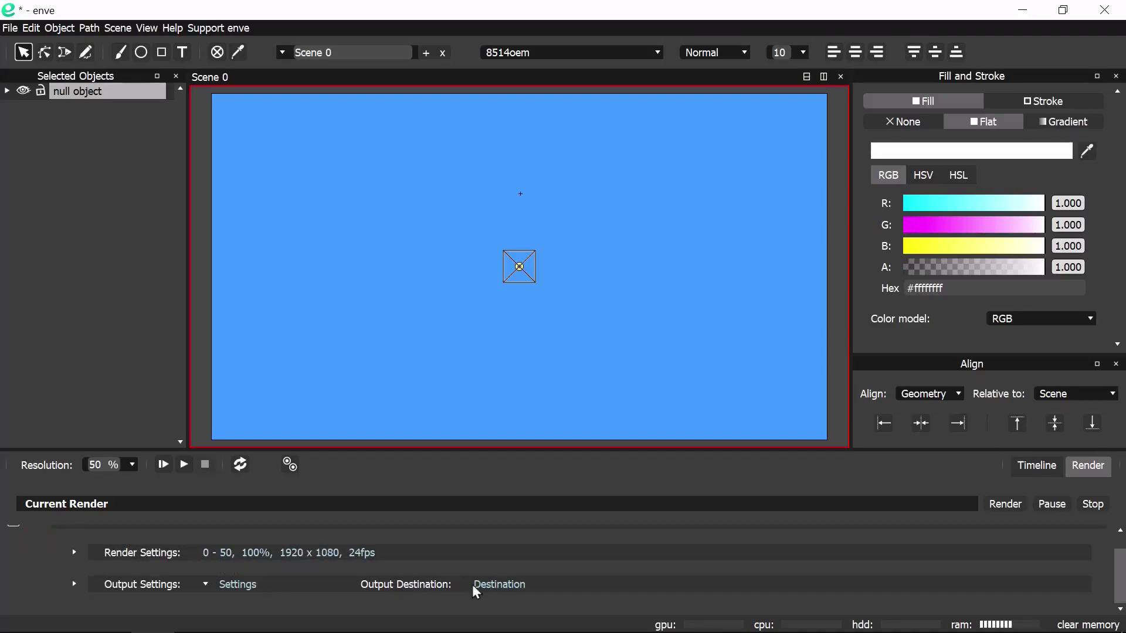
left_click(498, 584)
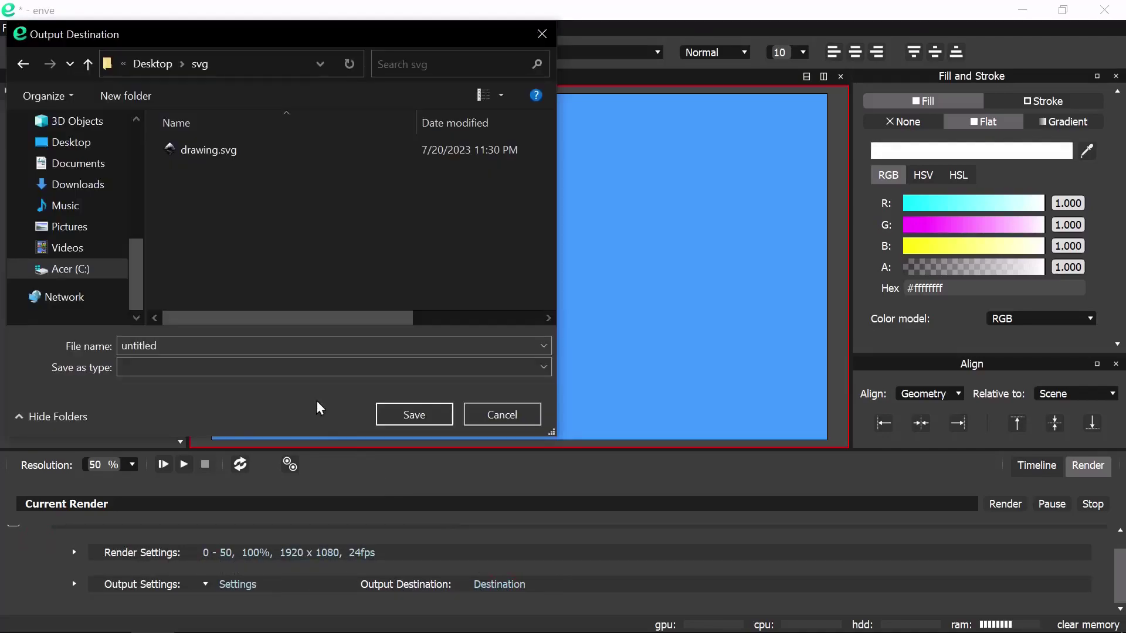
double_click(258, 344)
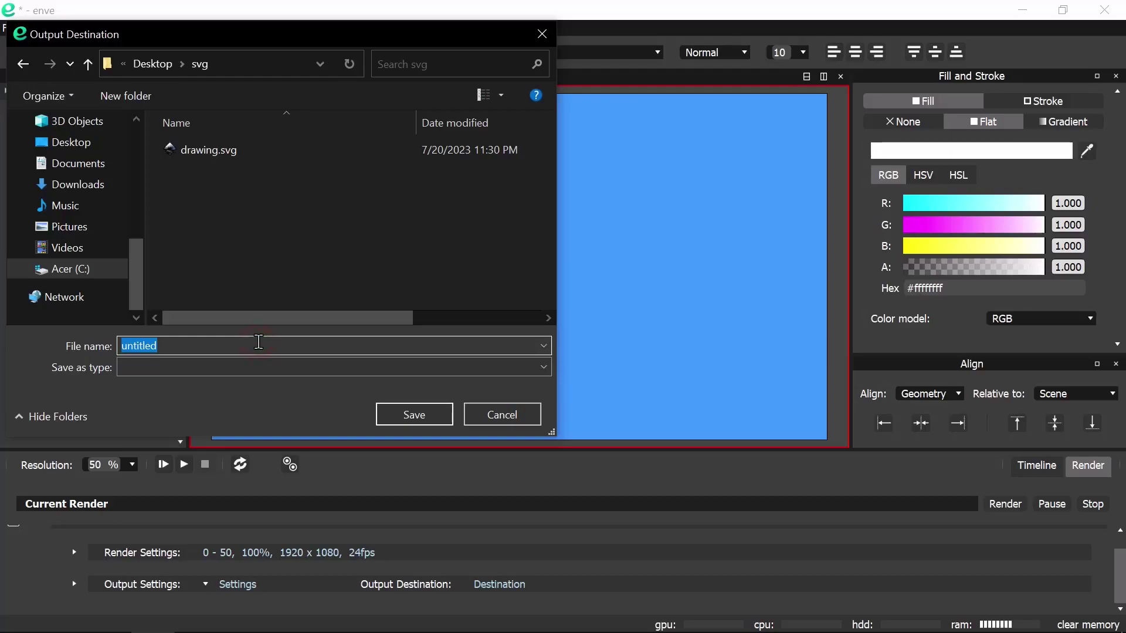
type("logo-animation")
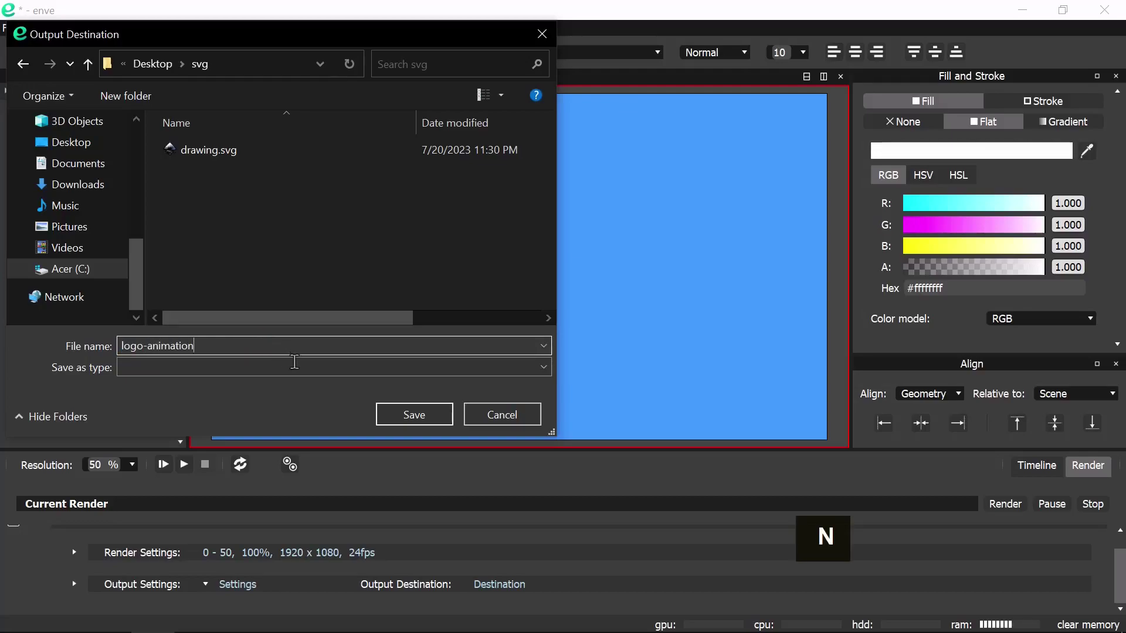
left_click(388, 421)
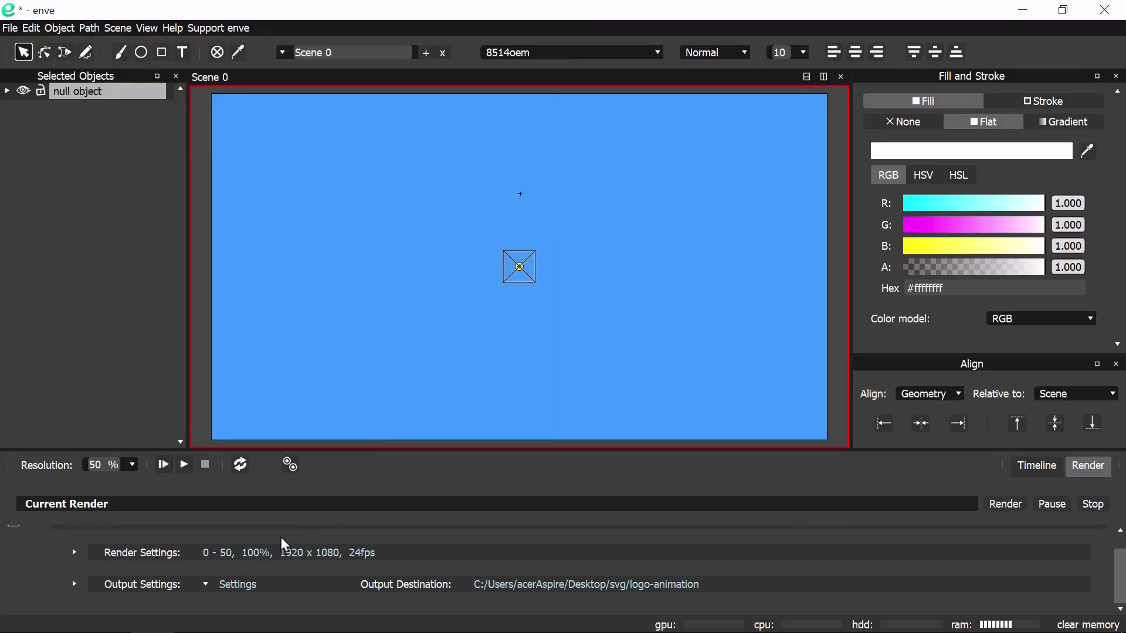
- Switch Scene 0's output format to WebM with audio unchecked
left_click(237, 585)
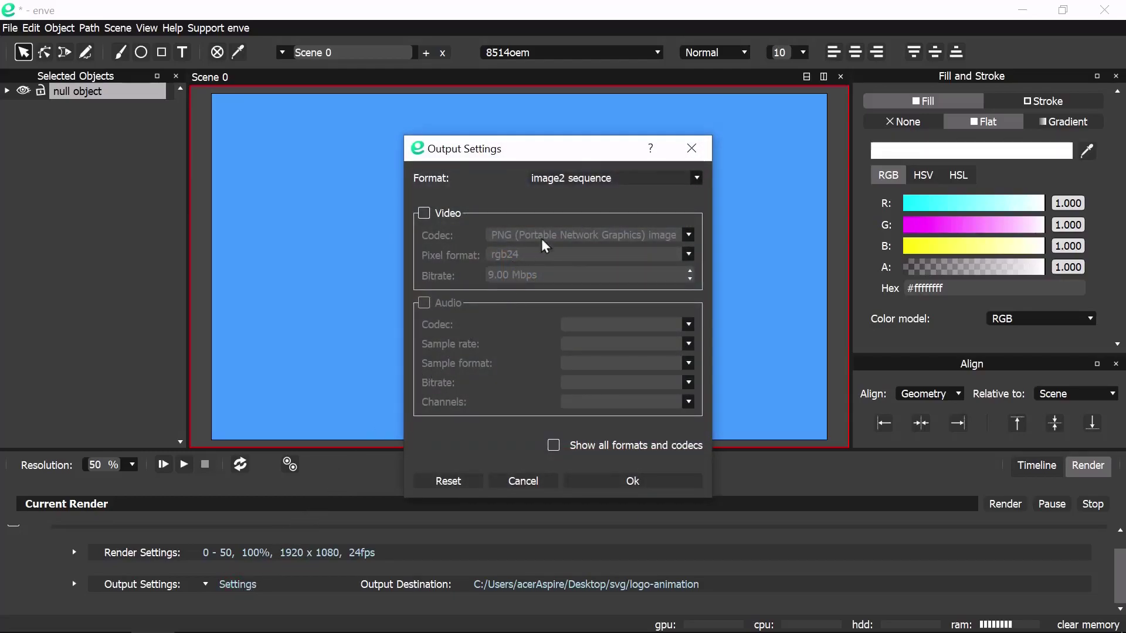
left_click(595, 178)
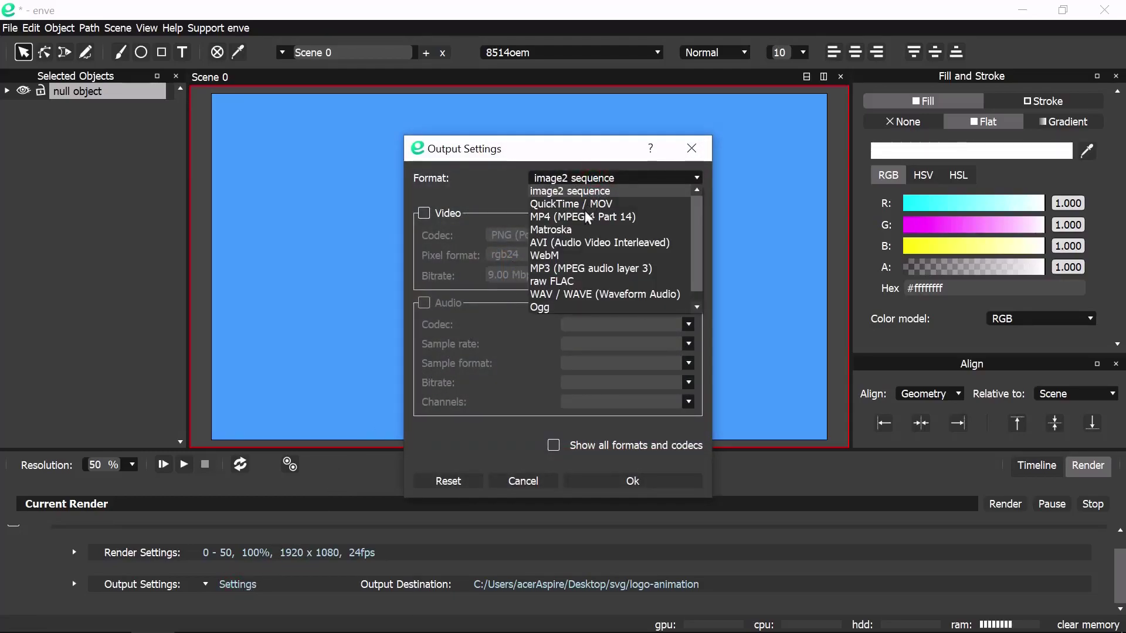
left_click(572, 254)
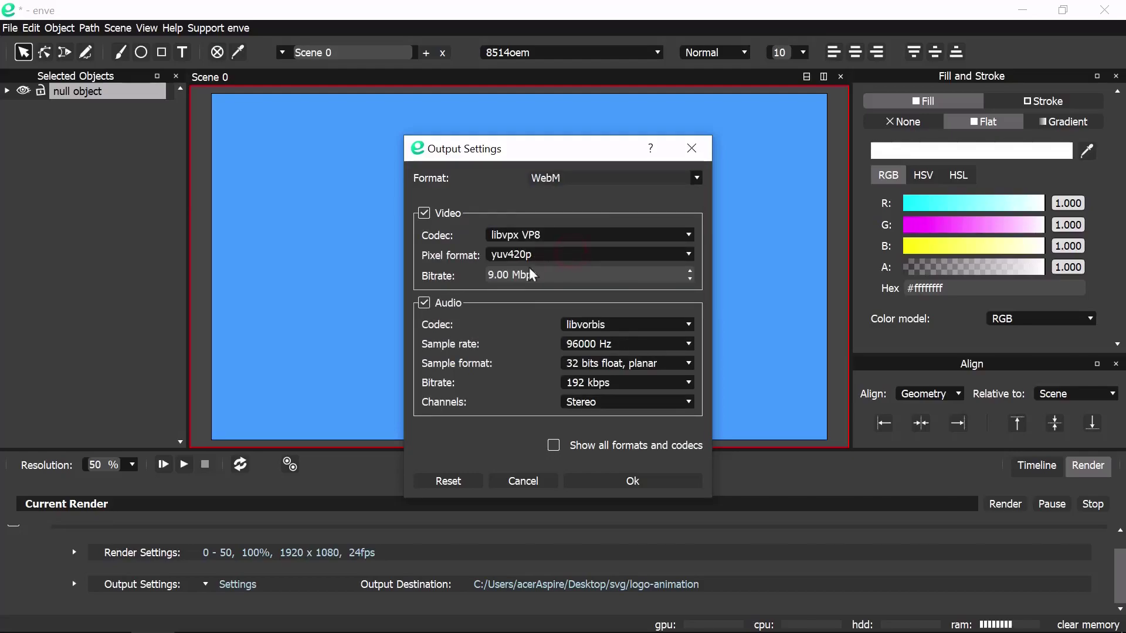
left_click(424, 303)
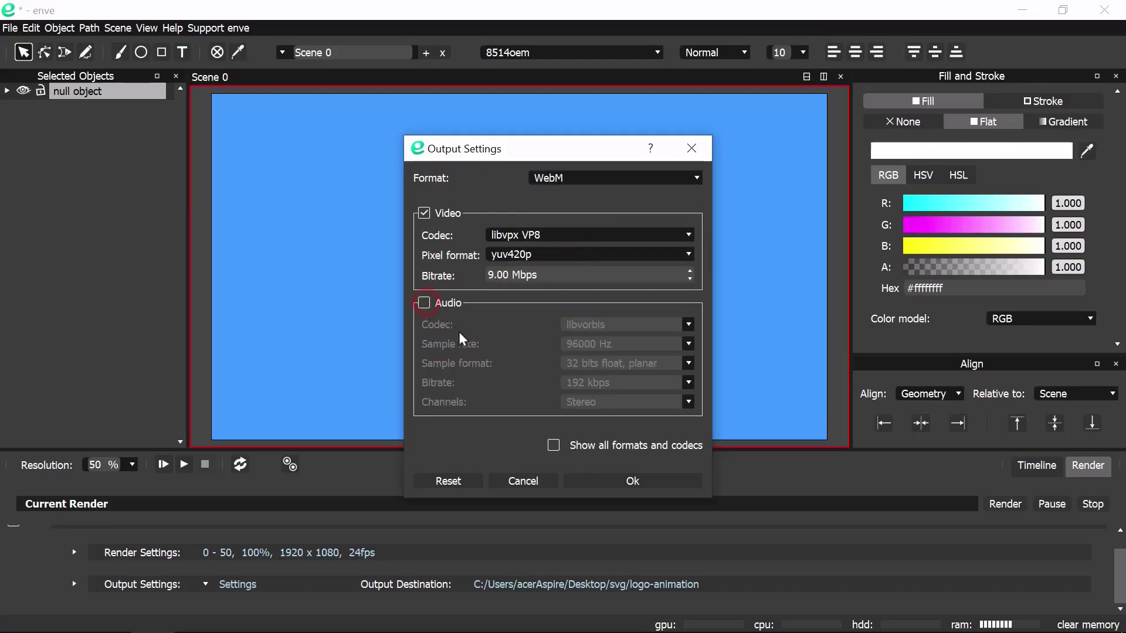
left_click(627, 481)
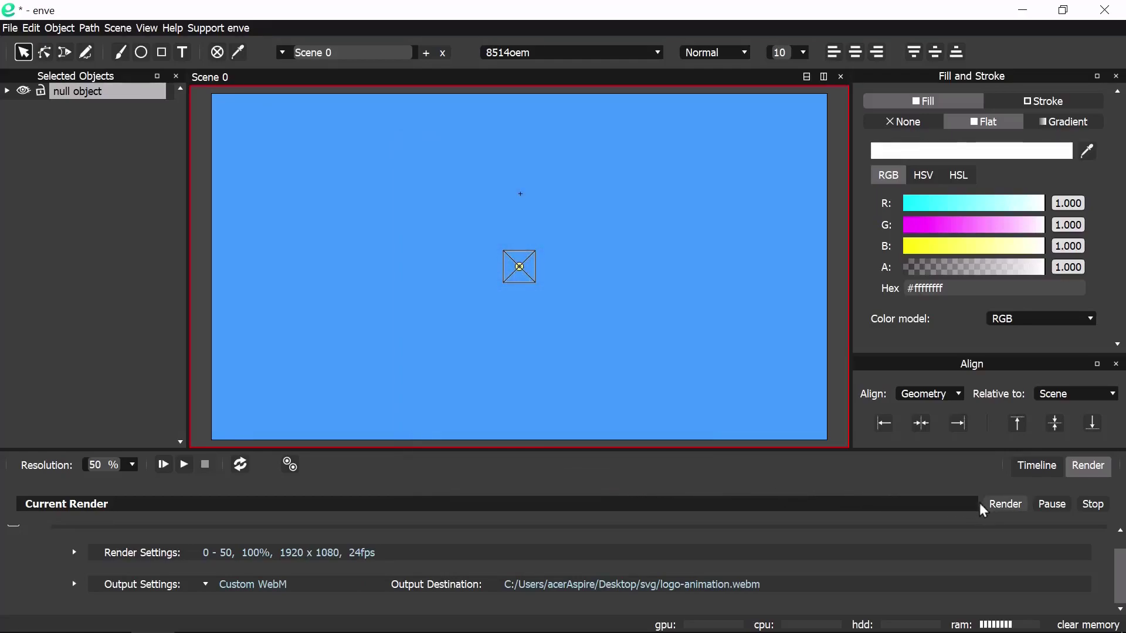
- Start rendering Scene 0 to logo-animation.webm
left_click(1003, 507)
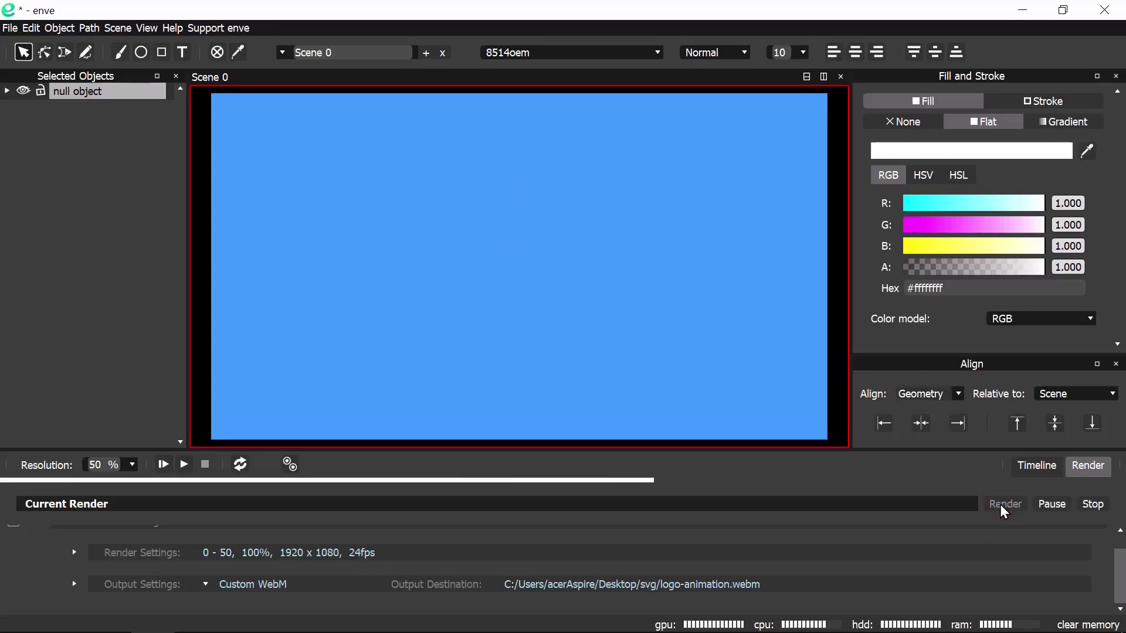